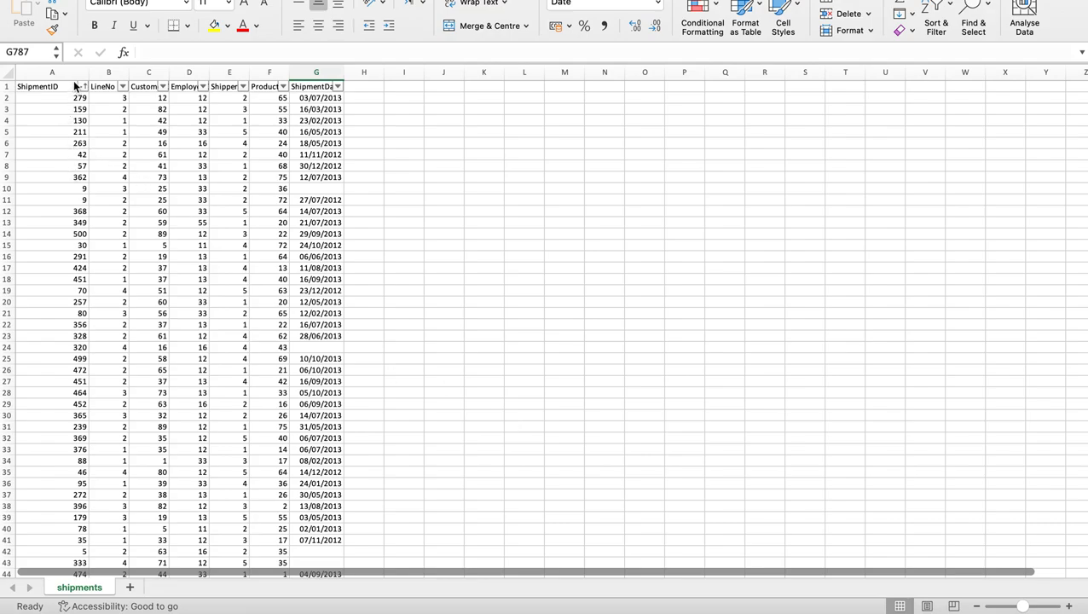
- Compare the ShipmentID and ShipmentDate cells of rows 10 and 11, the two neighbouring shipment 9 records
click(64, 186)
key(Down)
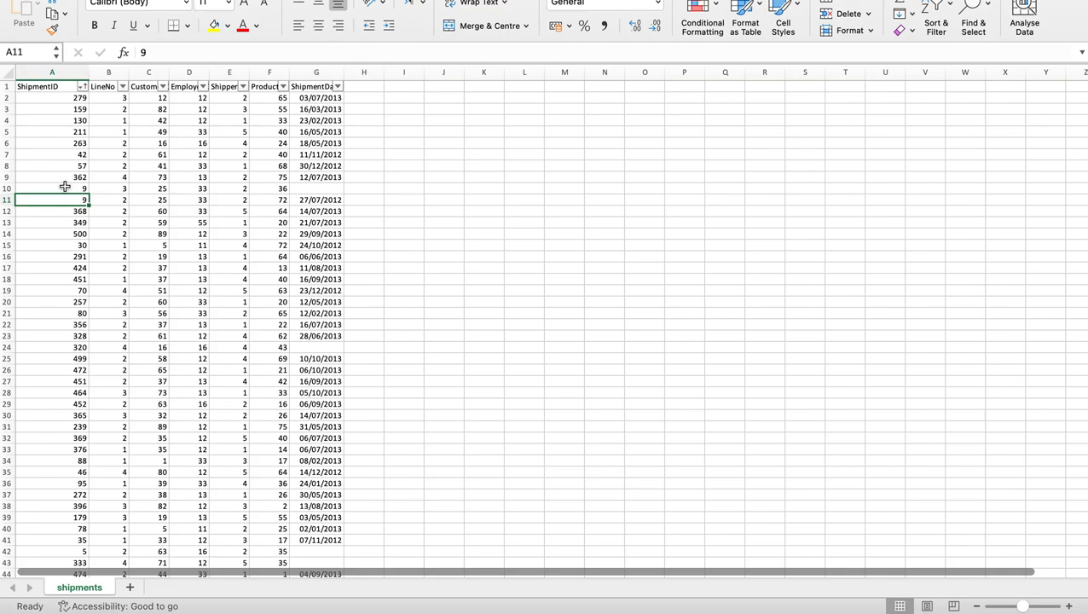
click(342, 210)
click(338, 201)
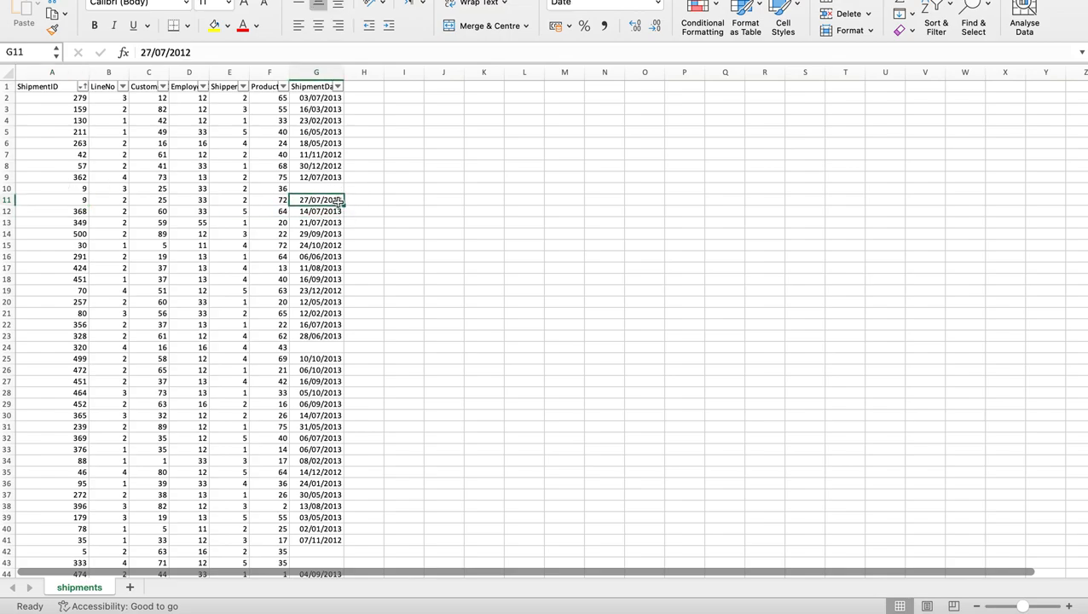
key(Up)
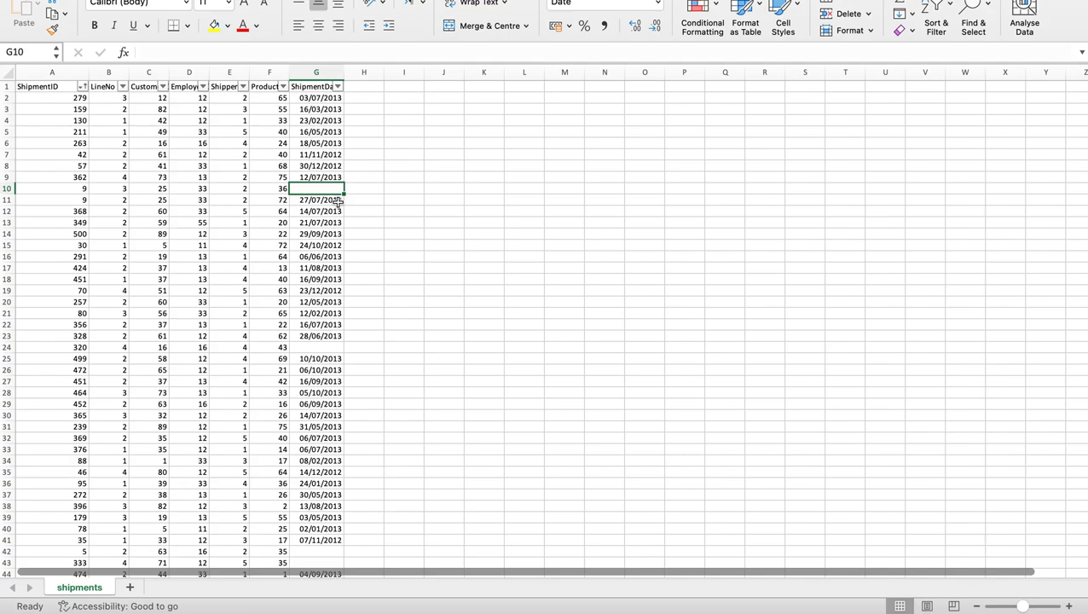
click(77, 198)
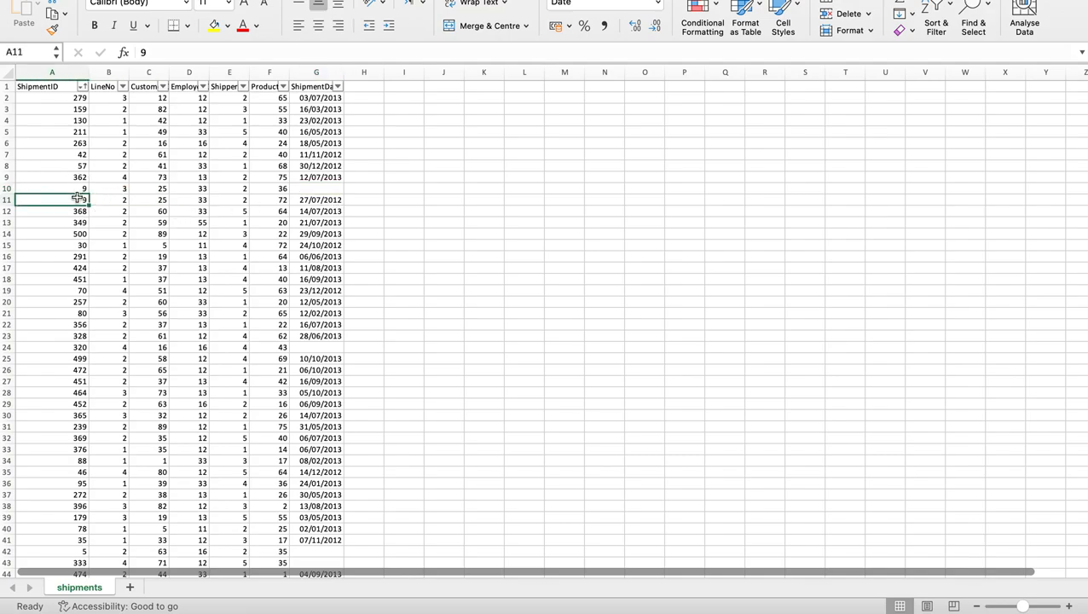
click(338, 200)
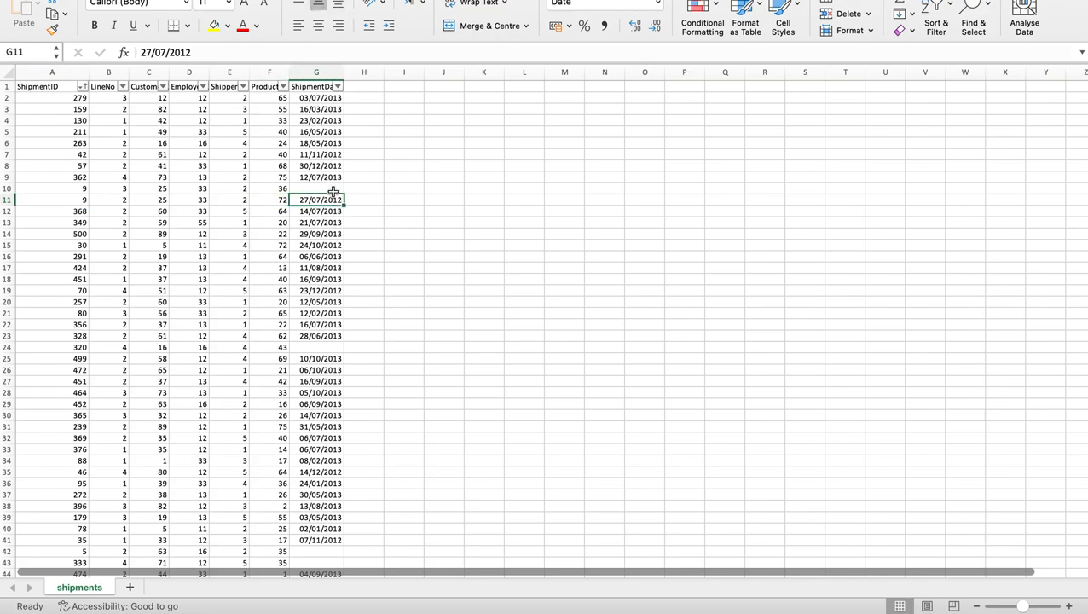
click(333, 189)
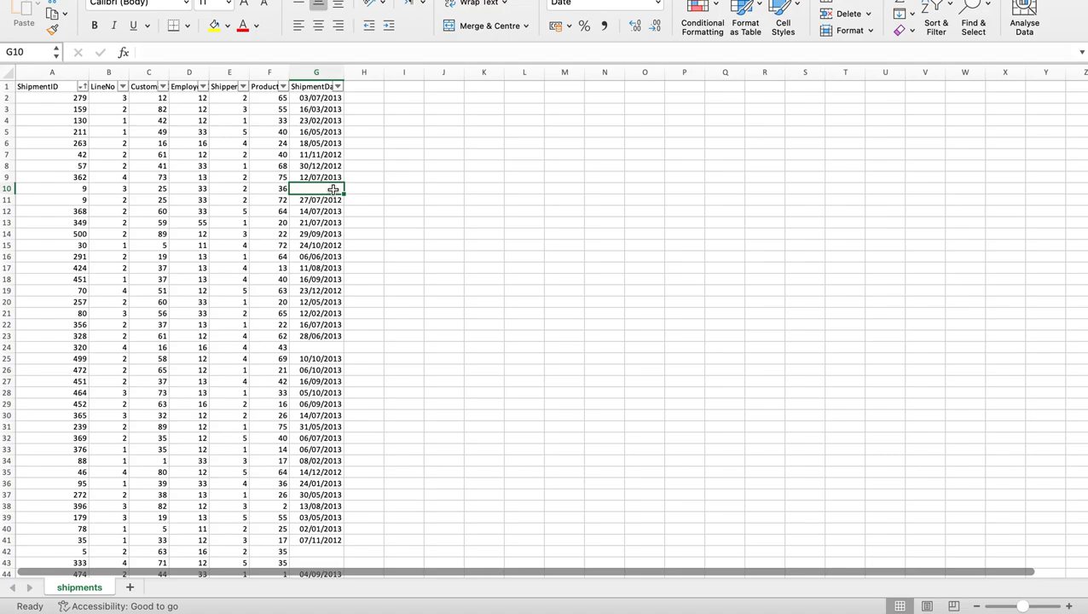
- Filter the ShipmentID column so that only ID 9 is shown
click(83, 87)
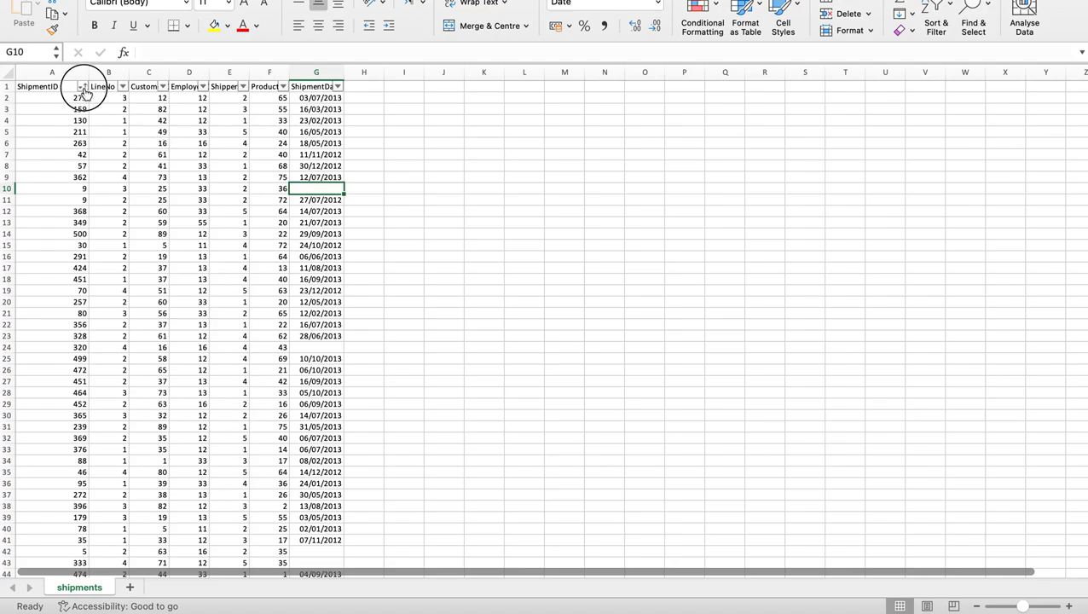
scroll(141, 322, down, 4)
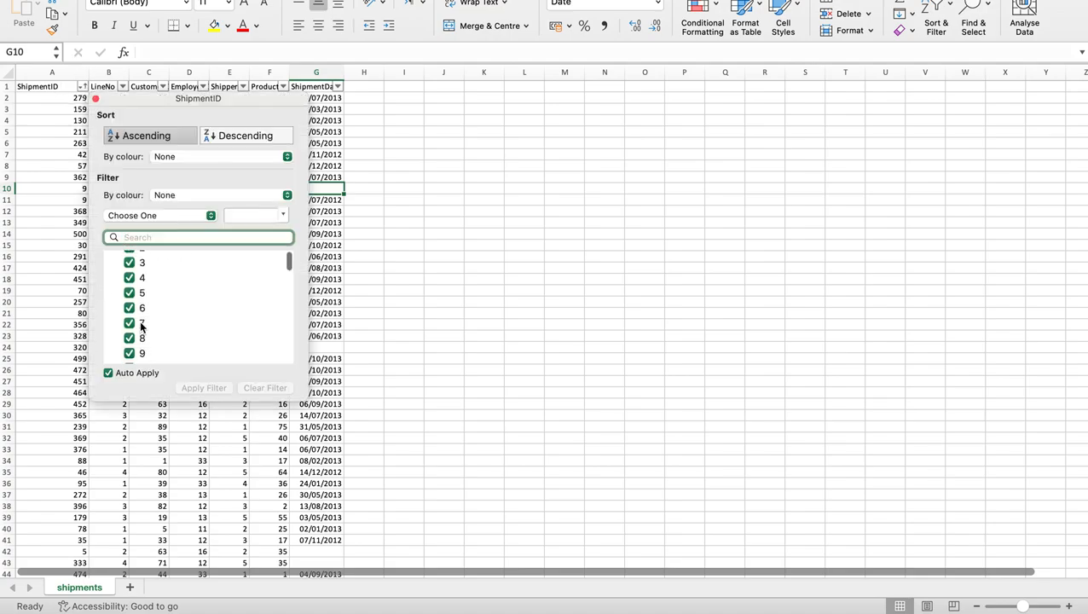
scroll(141, 327, up, 4)
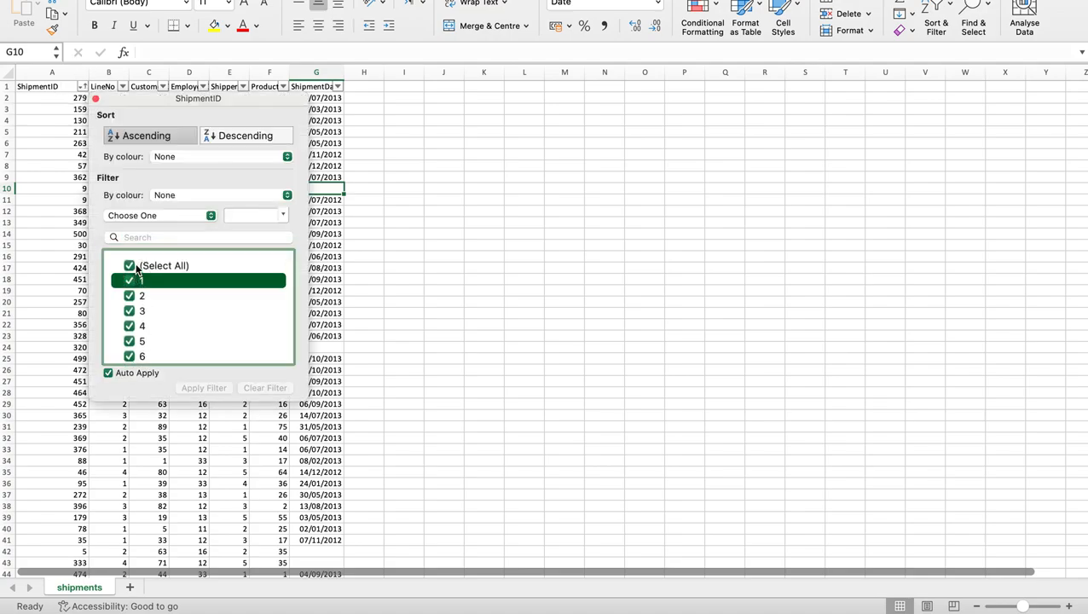
click(137, 269)
scroll(138, 337, down, 3)
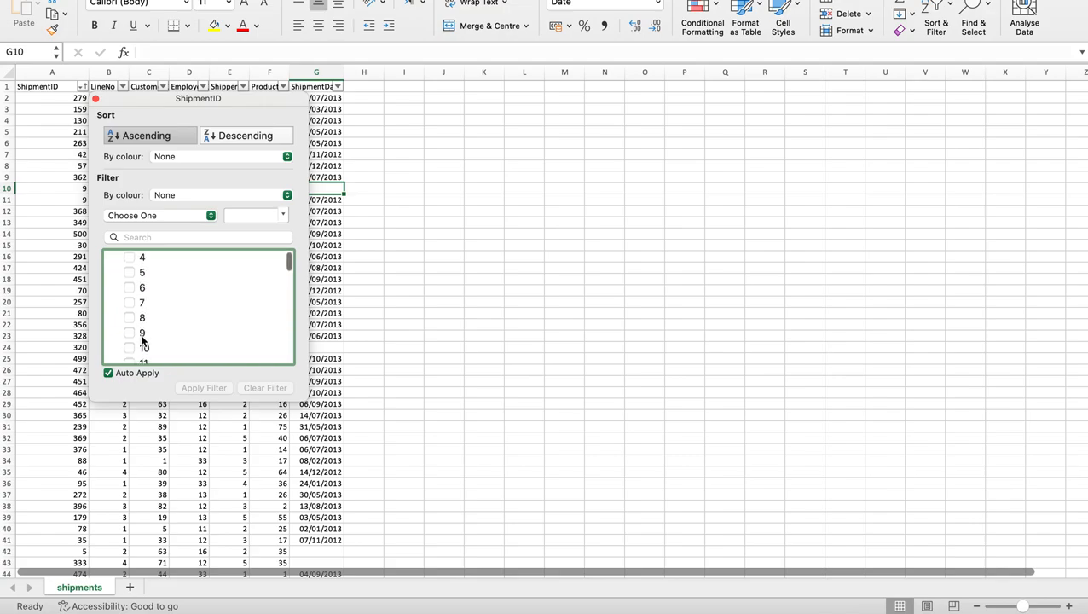
click(133, 333)
click(393, 382)
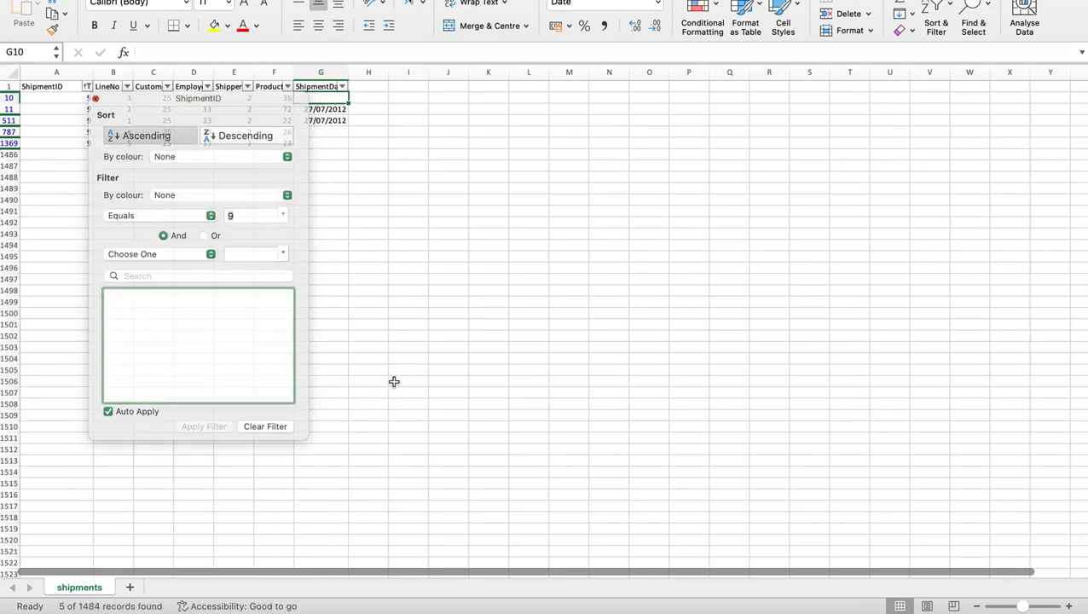
- Inspect the ShipmentDate cells of the filtered shipment 9 rows for filled and missing dates
click(302, 124)
key(Down)
key(Down)
key(Up)
key(Up)
key(Up)
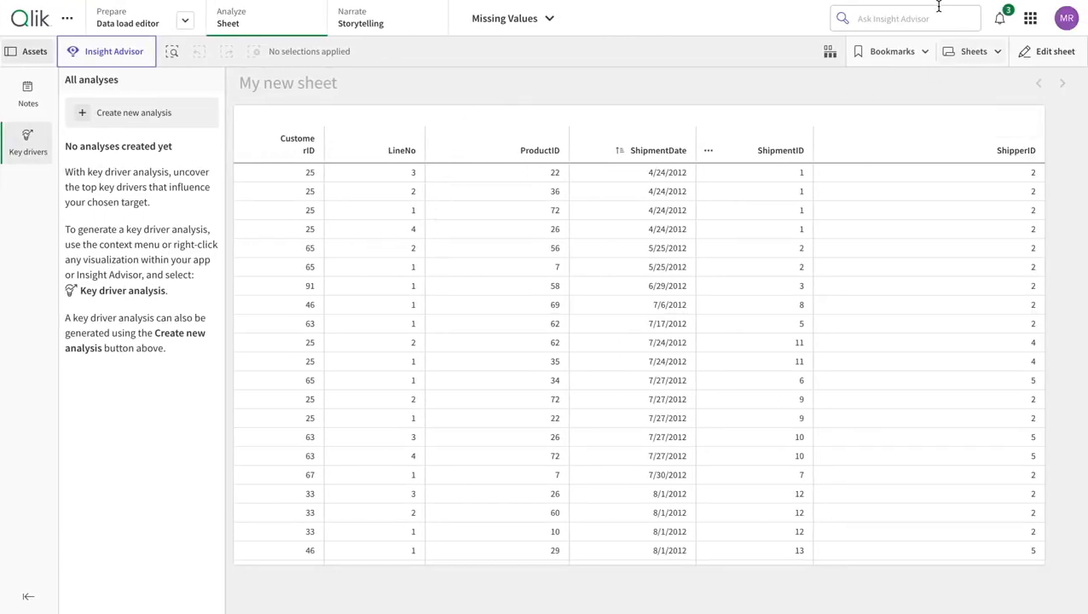
- Review the Qlik load script for shipments_missing.xlsx and the shipments table on the sheet
click(384, 0)
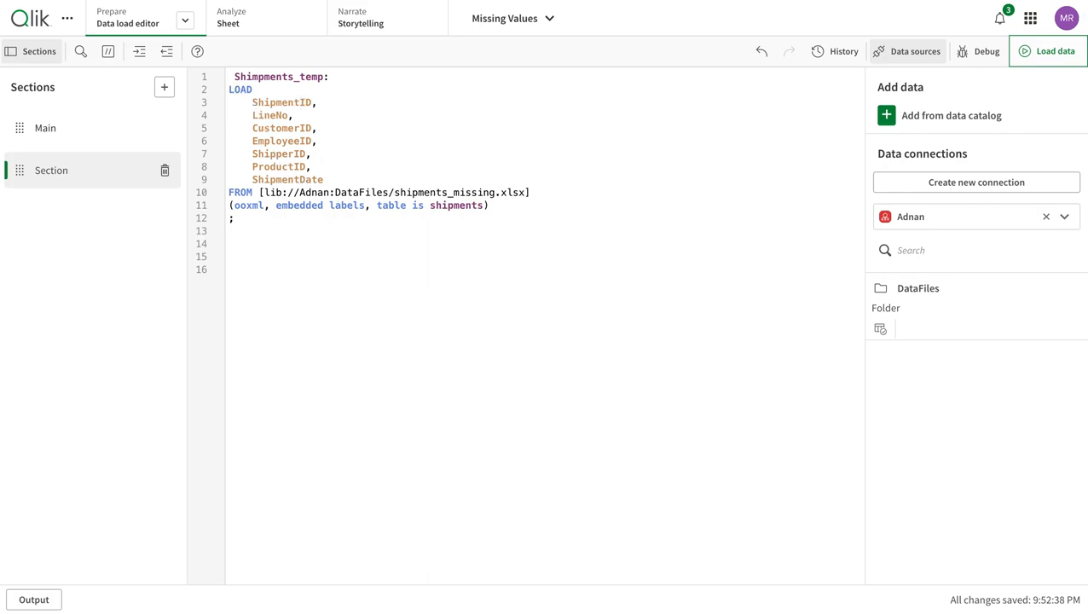
click(228, 0)
scroll(648, 330, down, 5)
scroll(917, 241, up, 5)
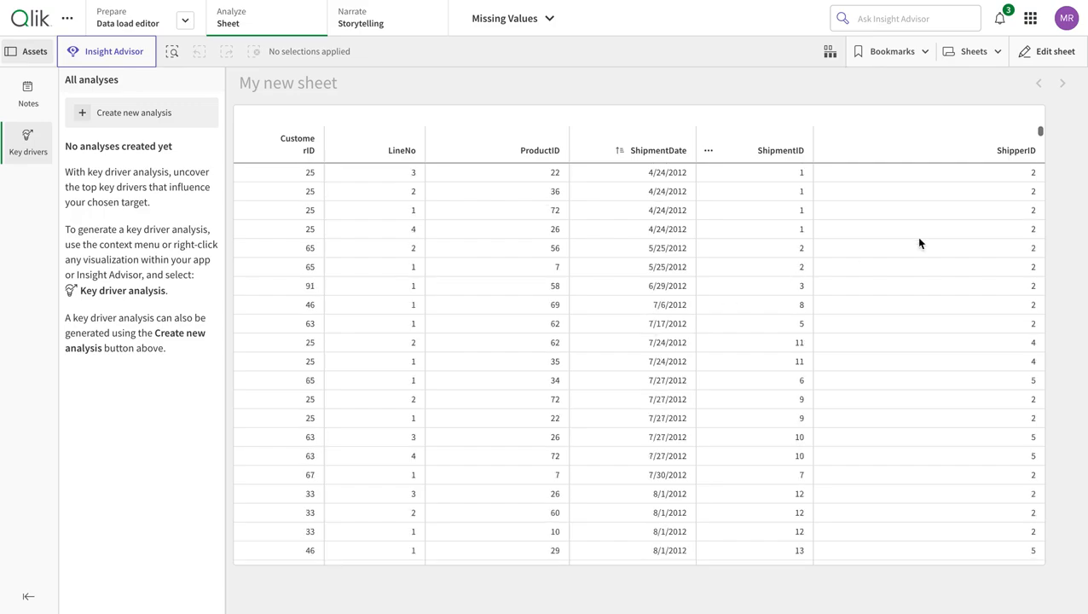
- Select ShipmentID 9 in the sheet's table and confirm the selection
click(708, 150)
click(756, 181)
text(9)
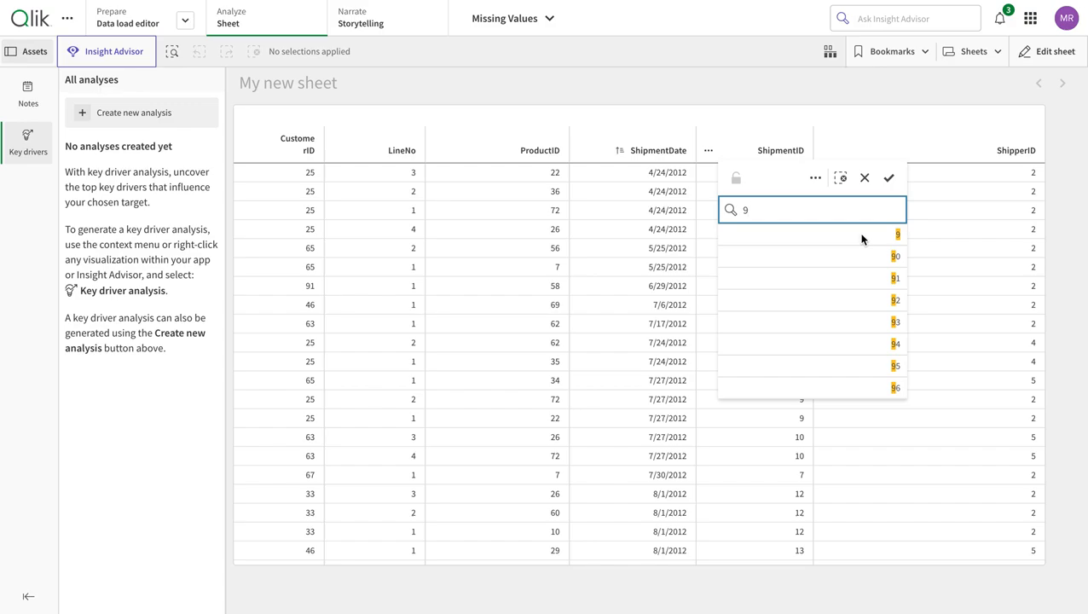
click(892, 236)
click(889, 178)
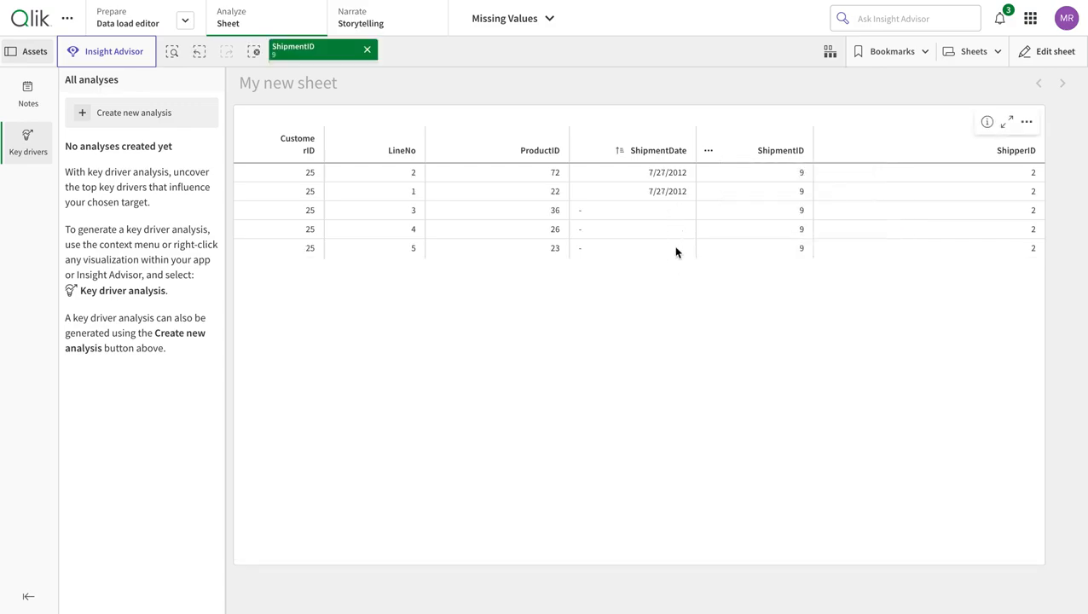
- Return to the data load script and begin a second Load statement below the Shimpments_temp table
key(ctrl+Tab)
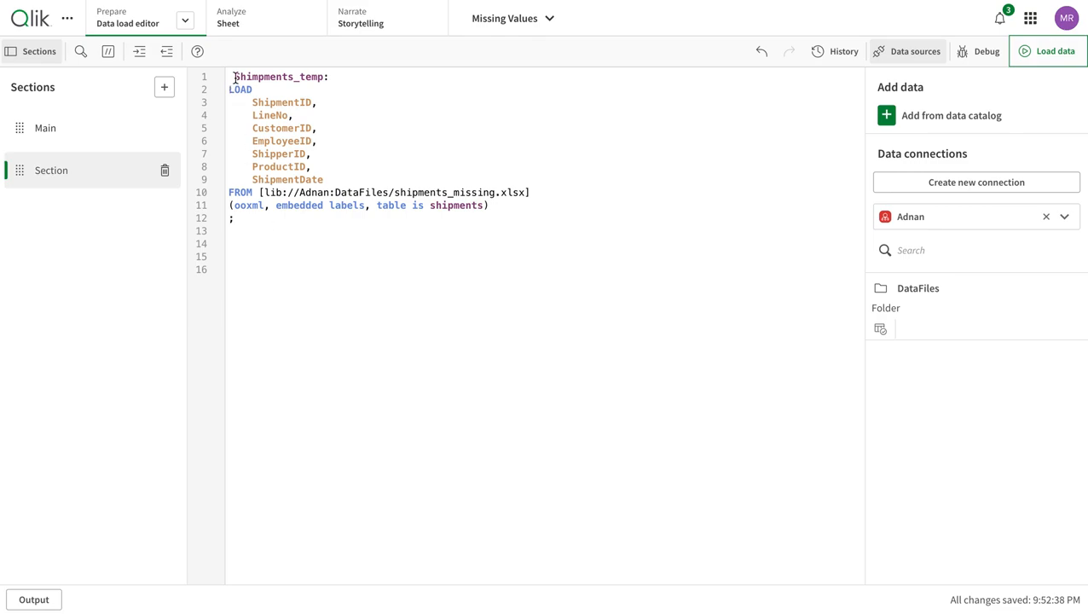
click(247, 229)
key(Return)
key(Return)
text(Loa)
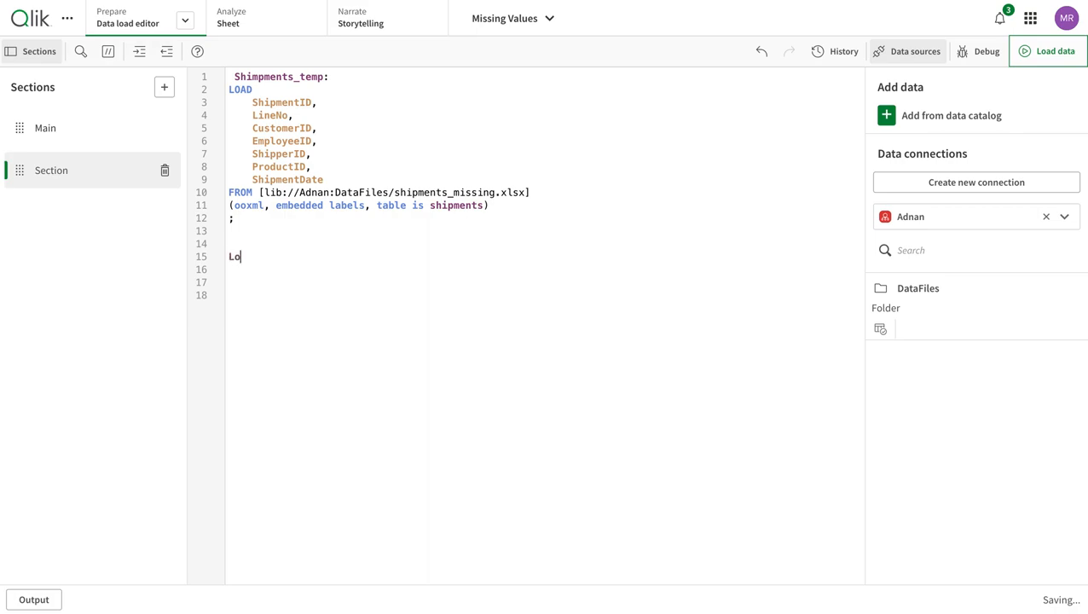
key(BackSpace)
key(BackSpace)
text(oad)
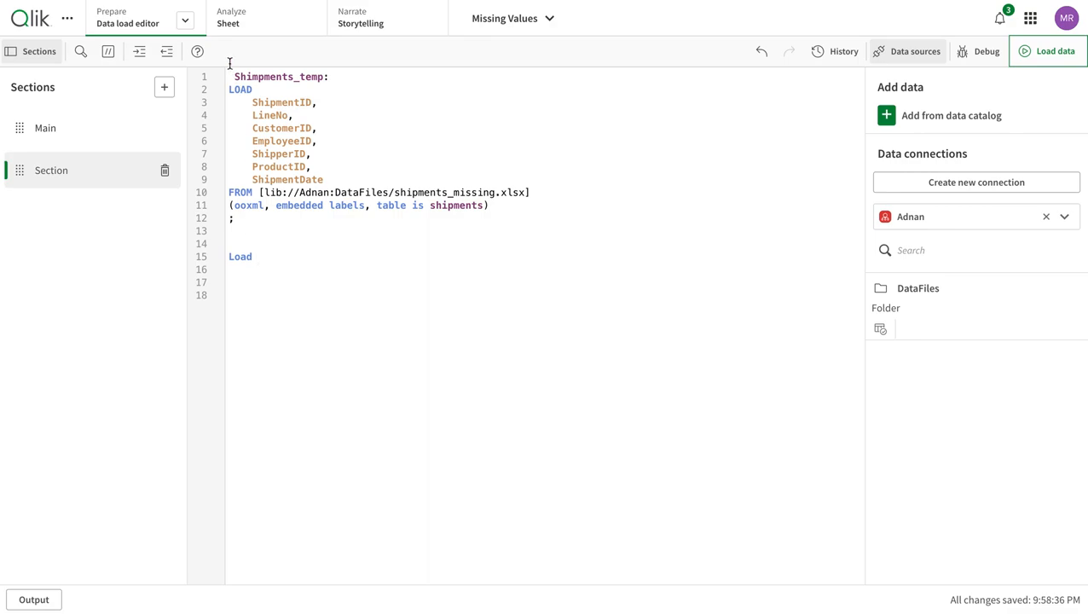
- Replace the new Load keyword with a copy of the first table's LOAD field list, ShipmentID through ShipmentDate
drag(226, 75, 346, 240)
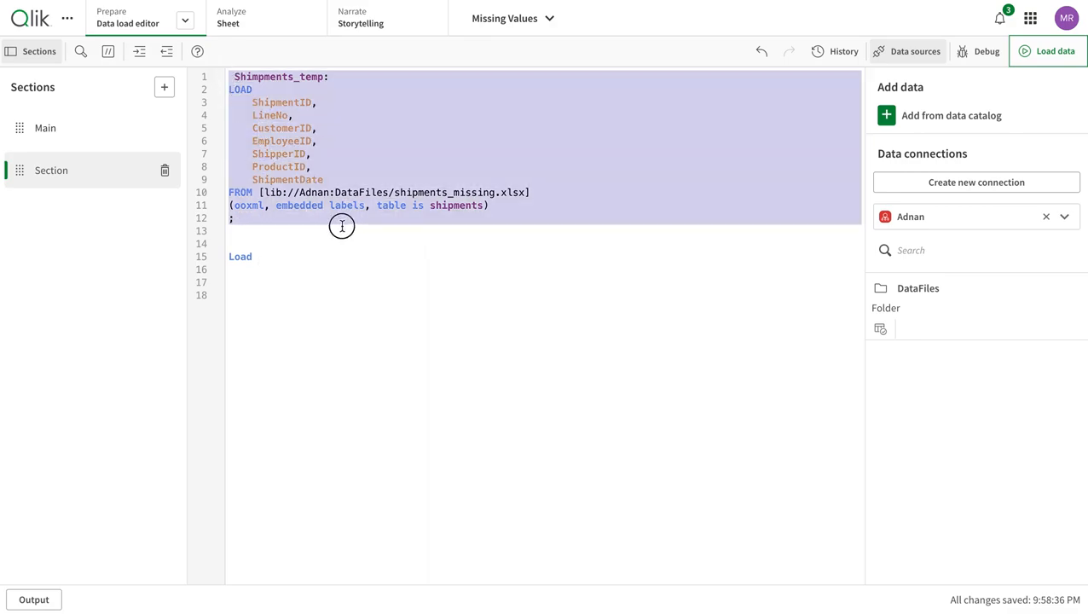
click(335, 168)
drag(228, 91, 335, 179)
key(ctrl+c)
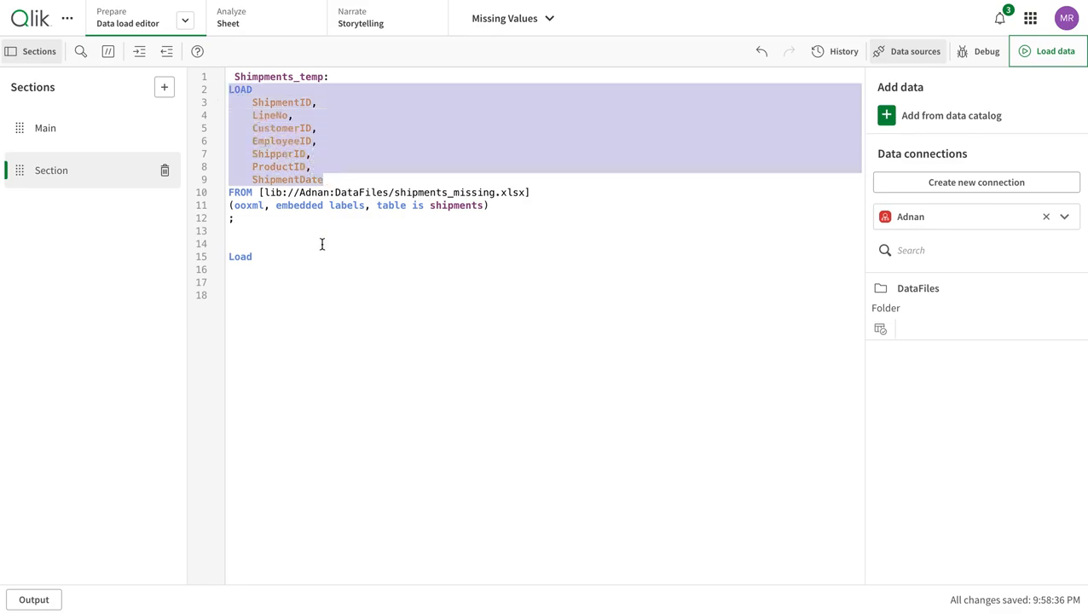
double_click(227, 256)
key(ctrl+v)
- Add a Resident clause below the copied fields that reads from Shimpments_temp
key(Return)
key(Return)
text(Resident)
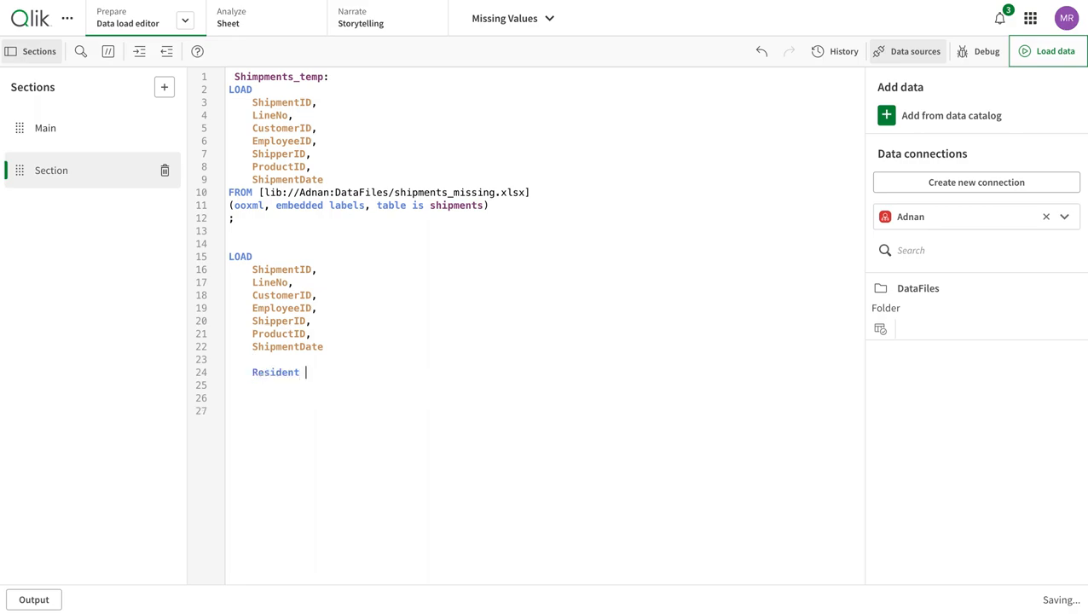
key(Return)
double_click(291, 77)
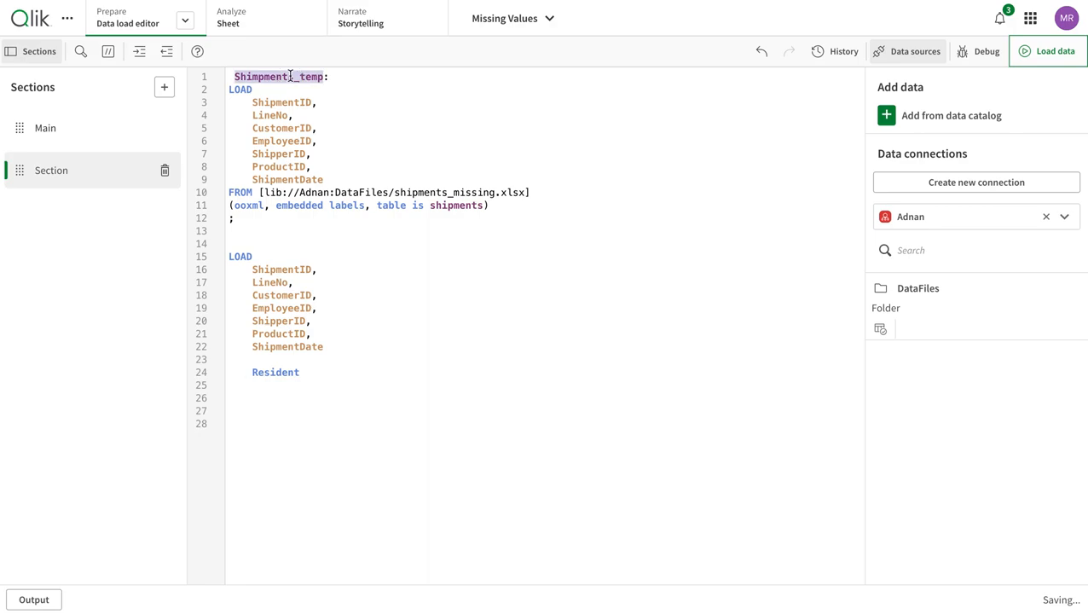
click(308, 372)
key(ctrl+v)
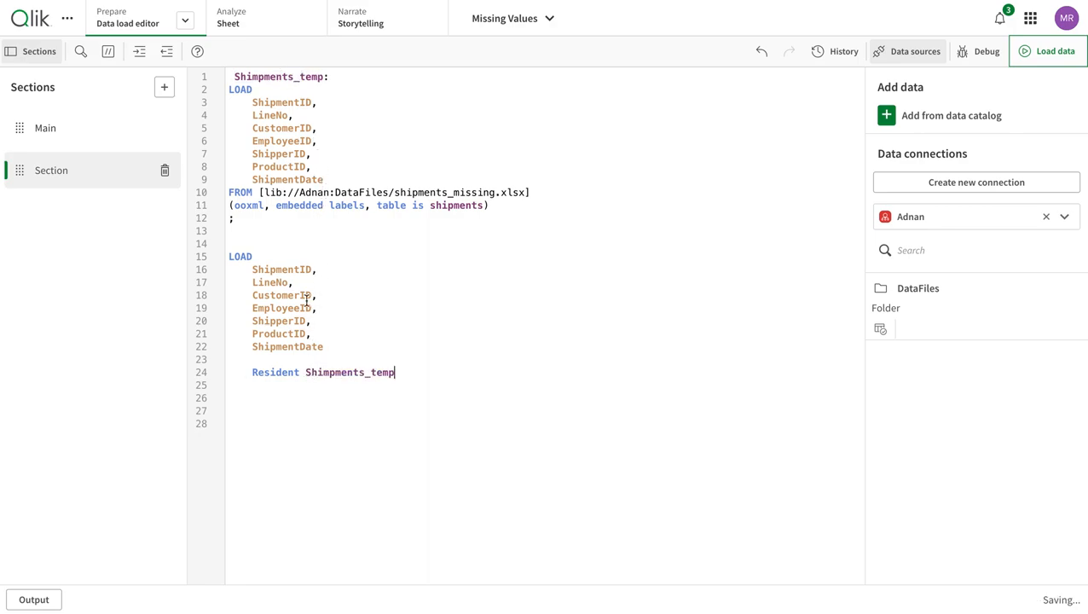
- Label the second LOAD statement's table as Shipments
click(257, 244)
text(Shipm)
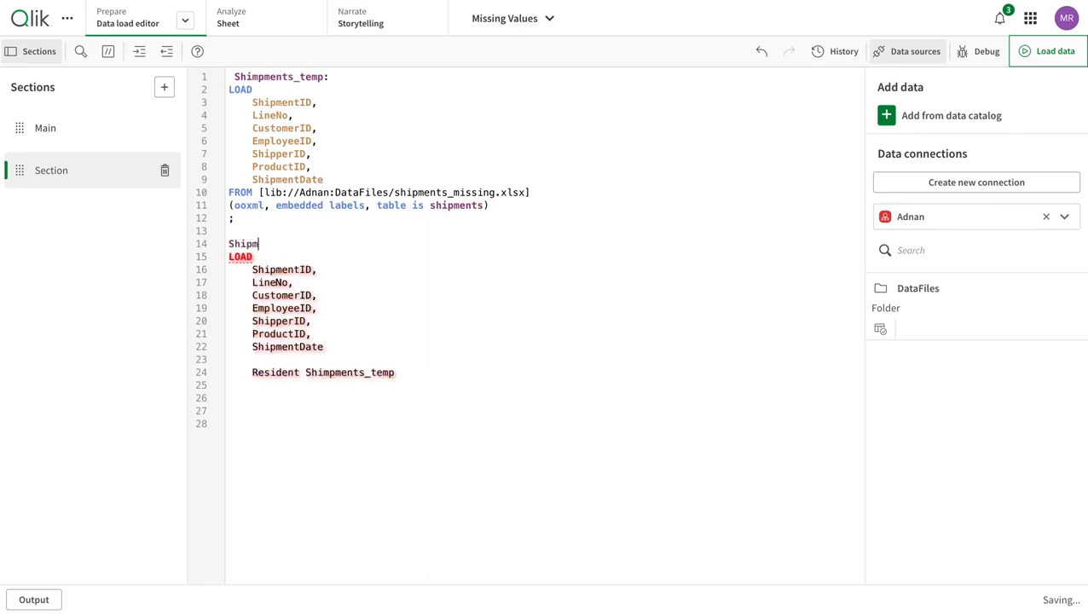
text(ents:)
- Add an Order by ShipmentID clause beneath the Resident line
click(413, 372)
key(Return)
text(Ord)
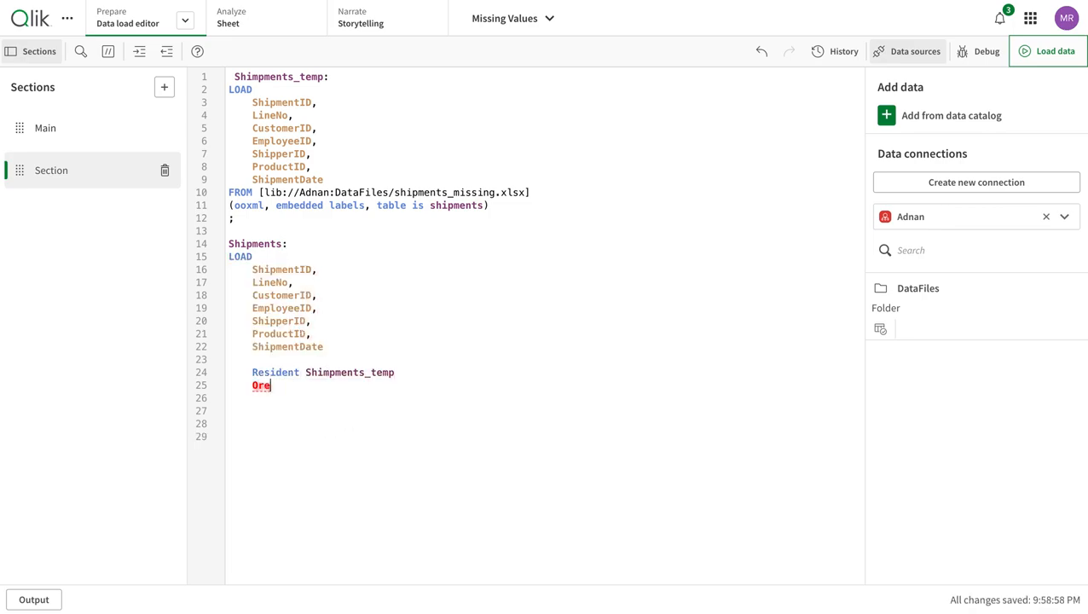
text(er by)
double_click(294, 269)
click(315, 380)
key(ctrl+v)
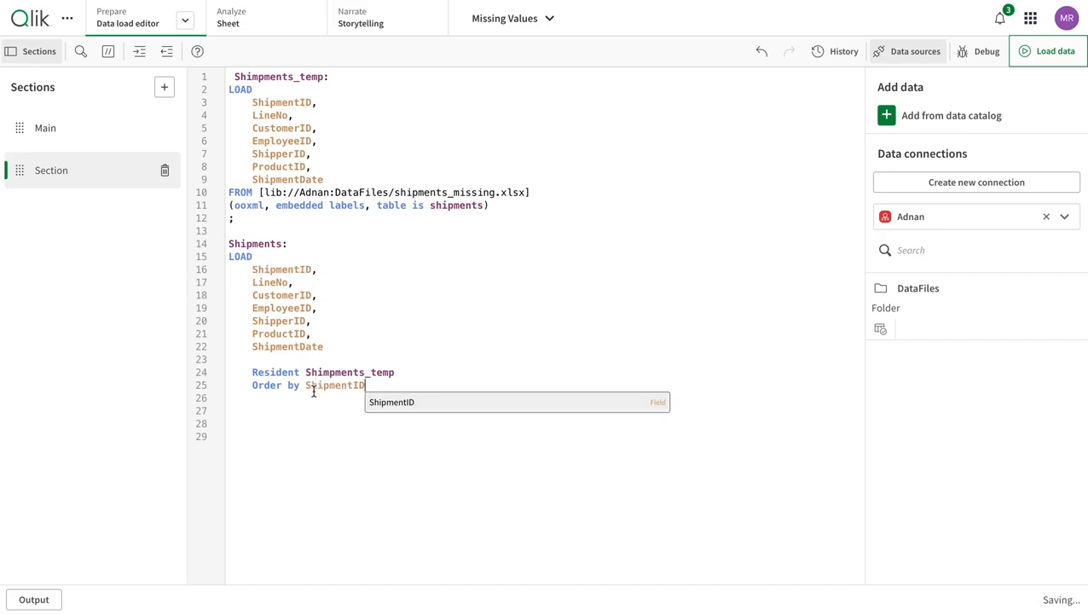
- Switch to the Excel workbook to check the blank ShipmentDate of shipment 9 in row 10, and return to the script
key(ctrl+Left)
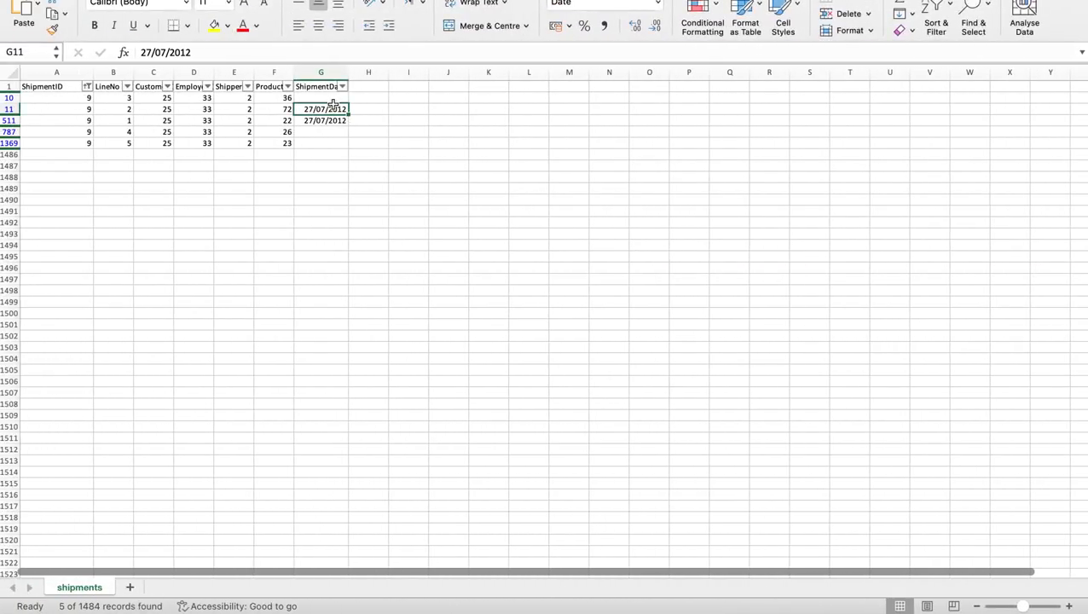
click(332, 99)
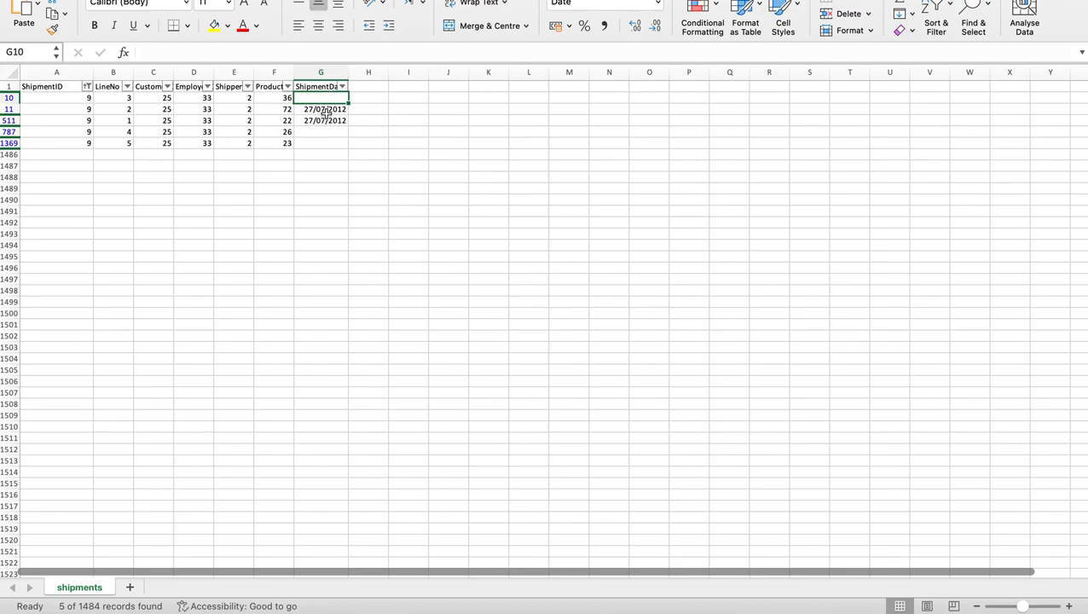
key(ctrl+Right)
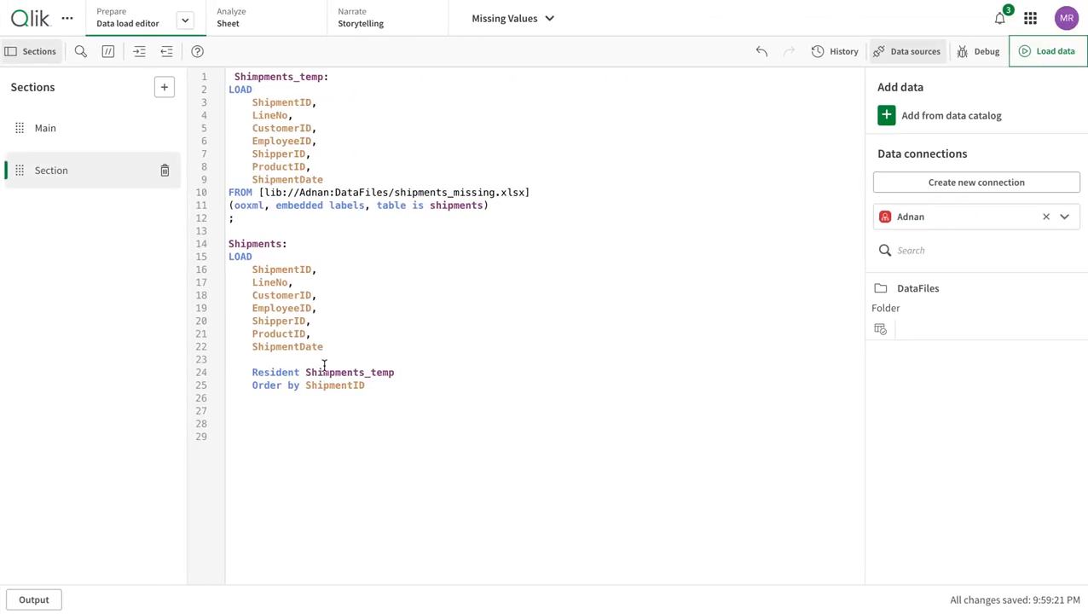
- Extend the Order by clause with ShipmentDate Desc and end the statement with a semicolon
click(367, 385)
text(, )
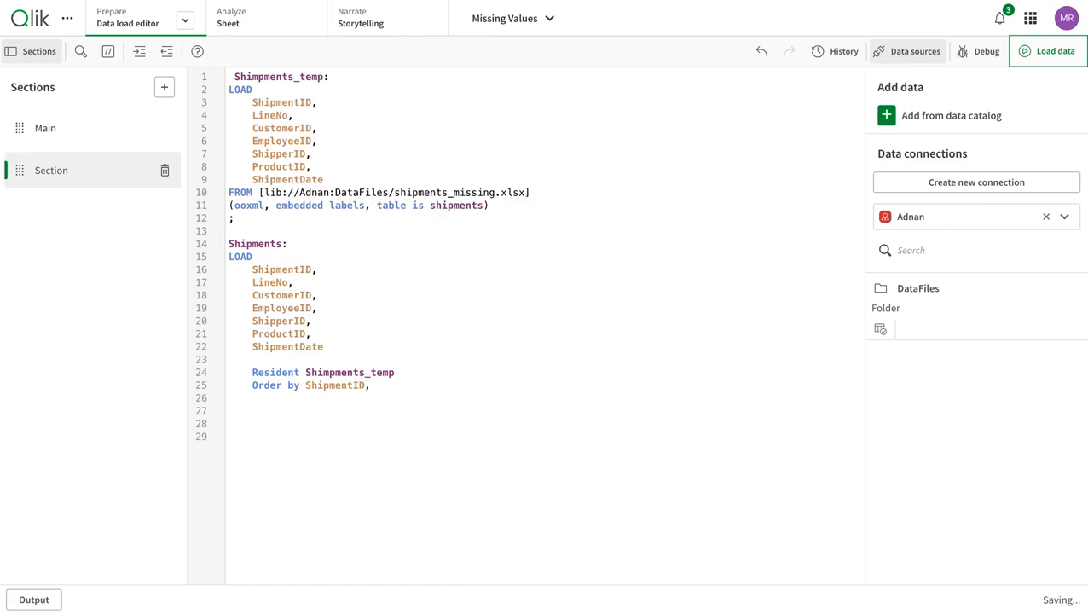
text(Shi)
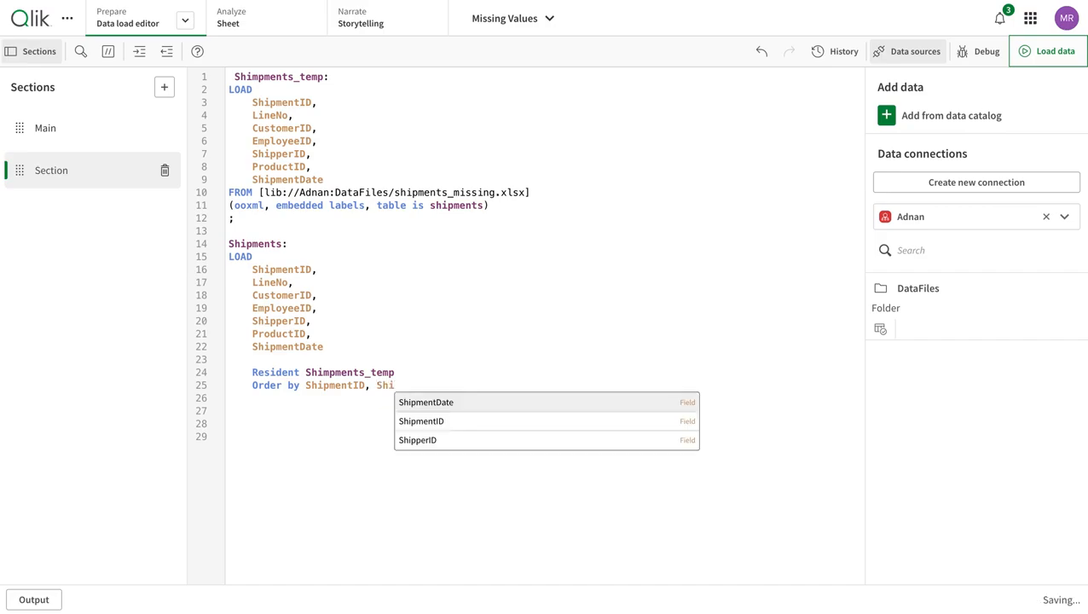
key(Return)
text(Desc;)
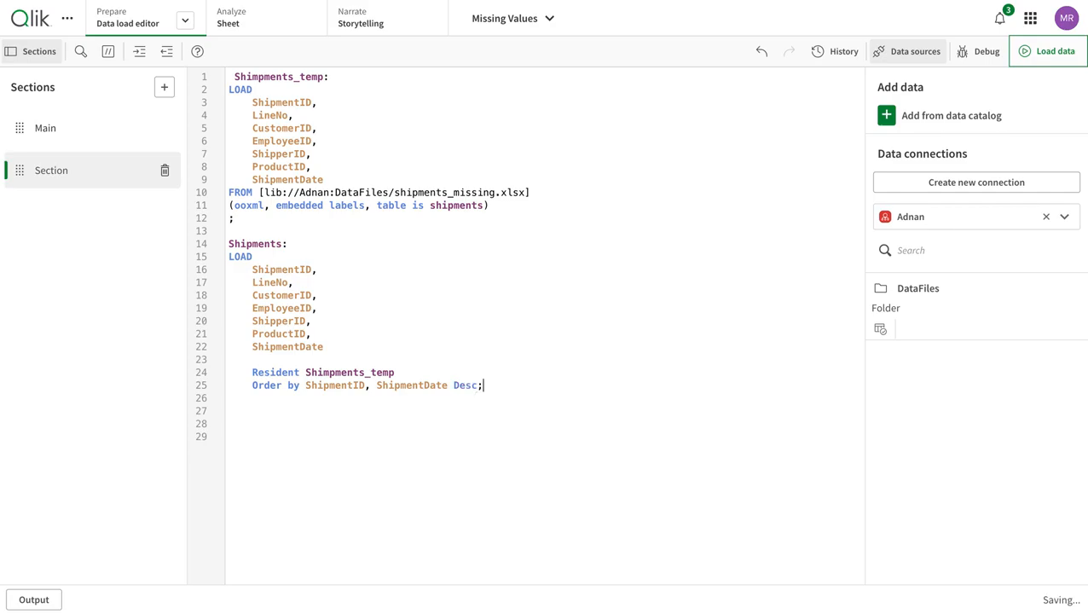
- Review the date order of the filtered shipment 9 rows in Excel and return to the load script
key(ctrl+Left)
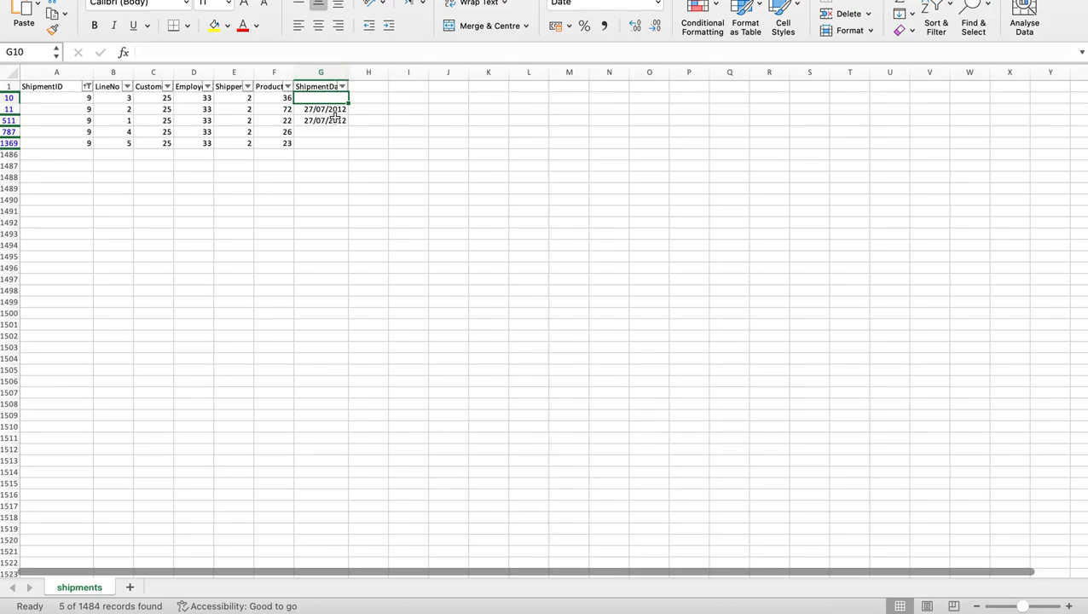
key(ctrl+Right)
click(290, 362)
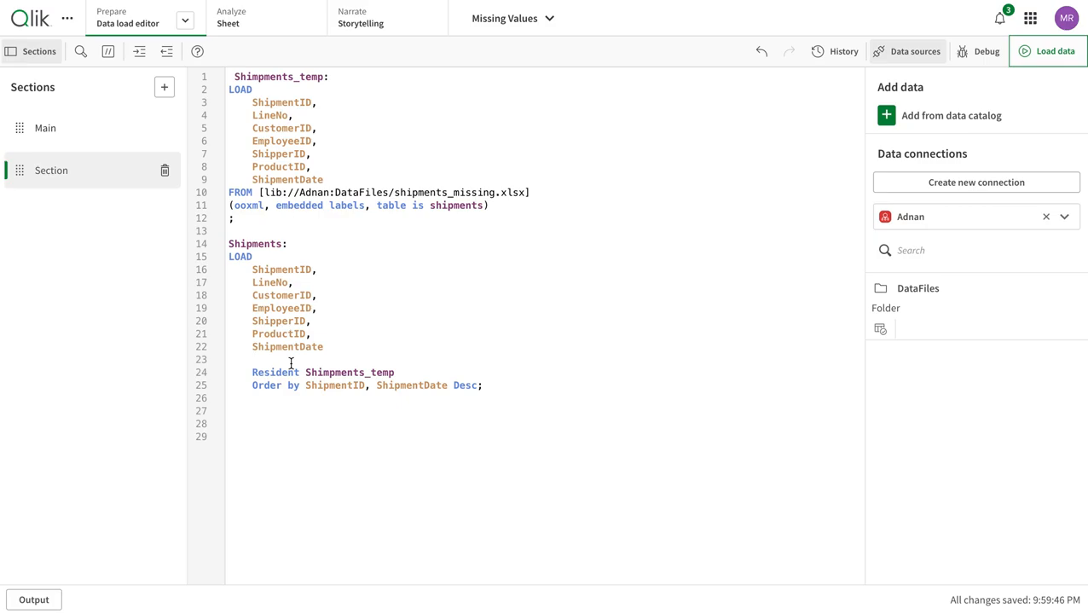
text(If)
key(BackSpace)
key(BackSpace)
key(BackSpace)
key(BackSpace)
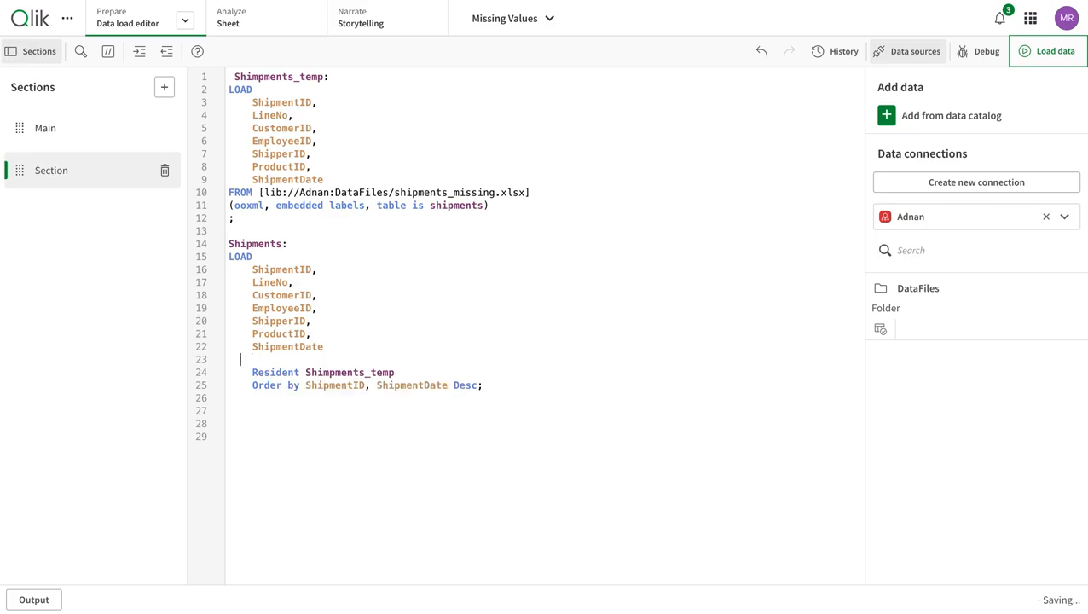
- Add a comma after ShipmentDate in the Shipments load and begin a new field expression with If(isnull(ShipmentDate),
click(326, 346)
text(,)
key(Return)
text(If()
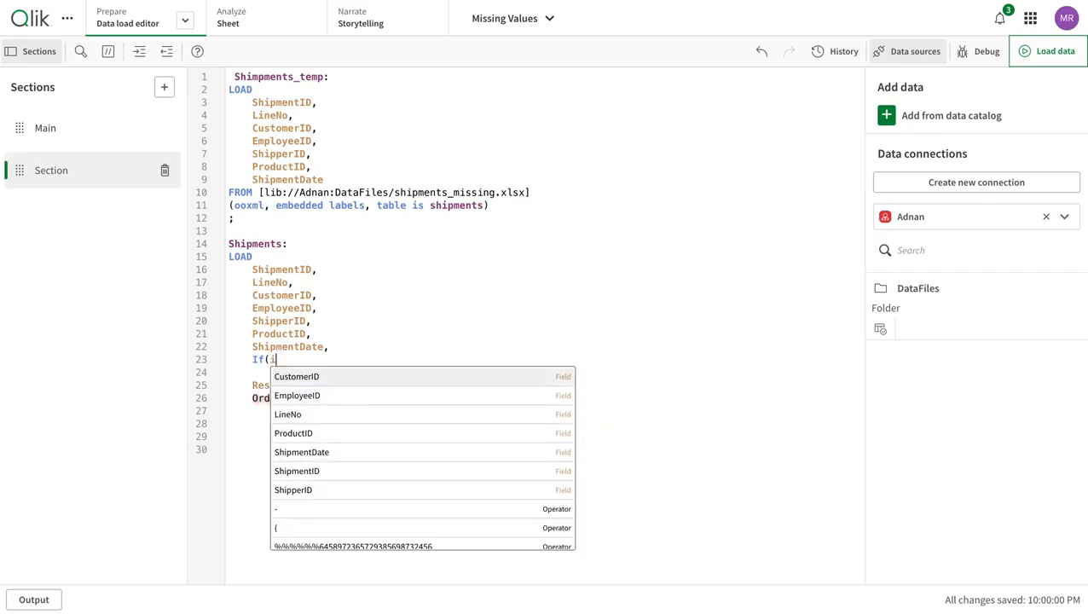
text(isnull()
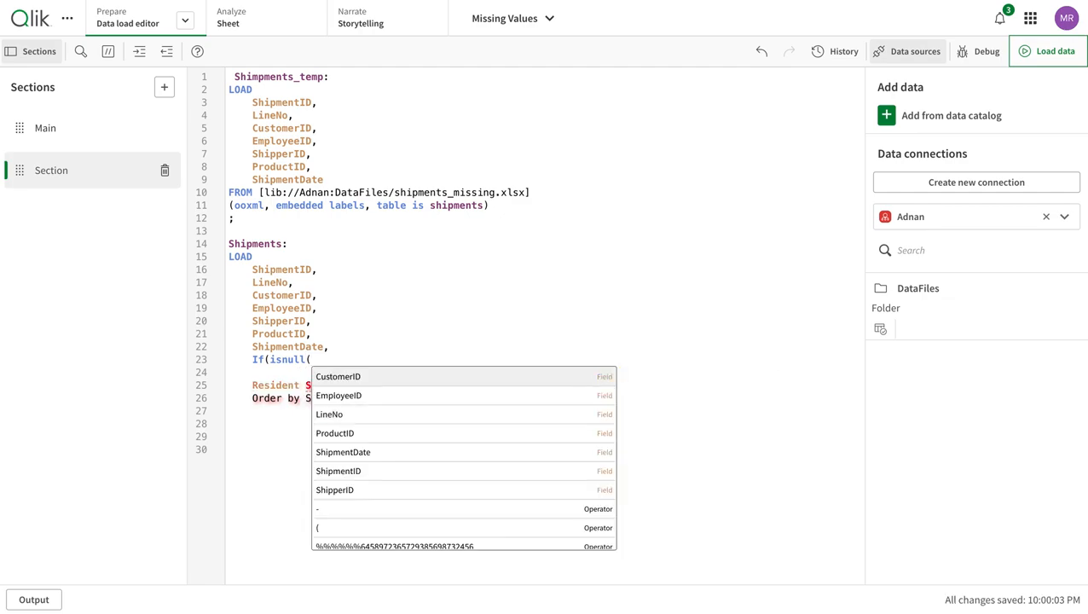
click(353, 453)
text(),)
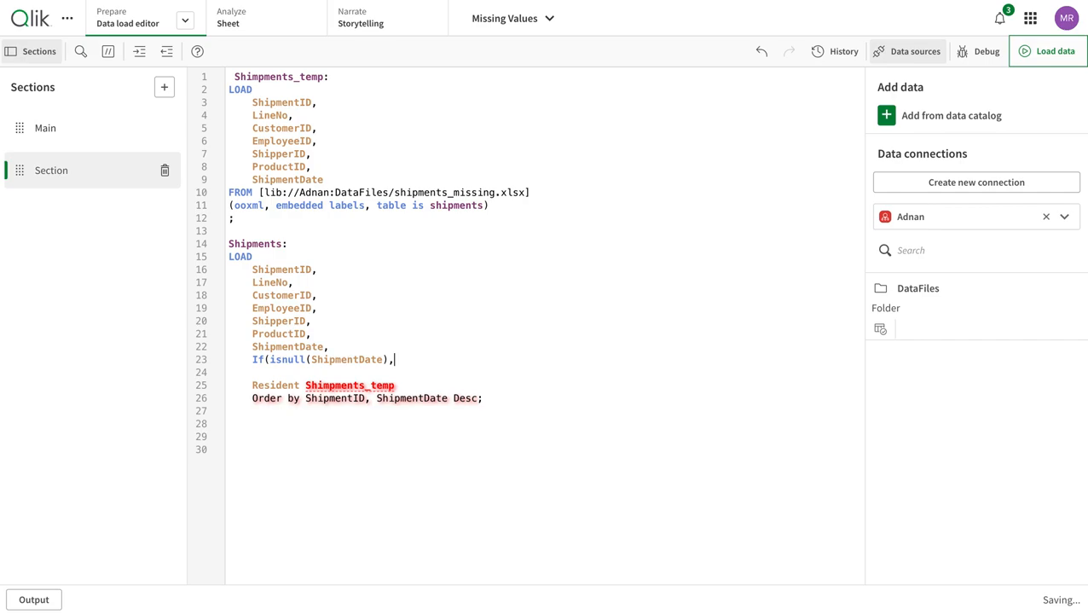
text(Ore)
key(BackSpace)
key(BackSpace)
key(BackSpace)
text(OPre)
key(BackSpace)
key(BackSpace)
key(BackSpace)
key(BackSpace)
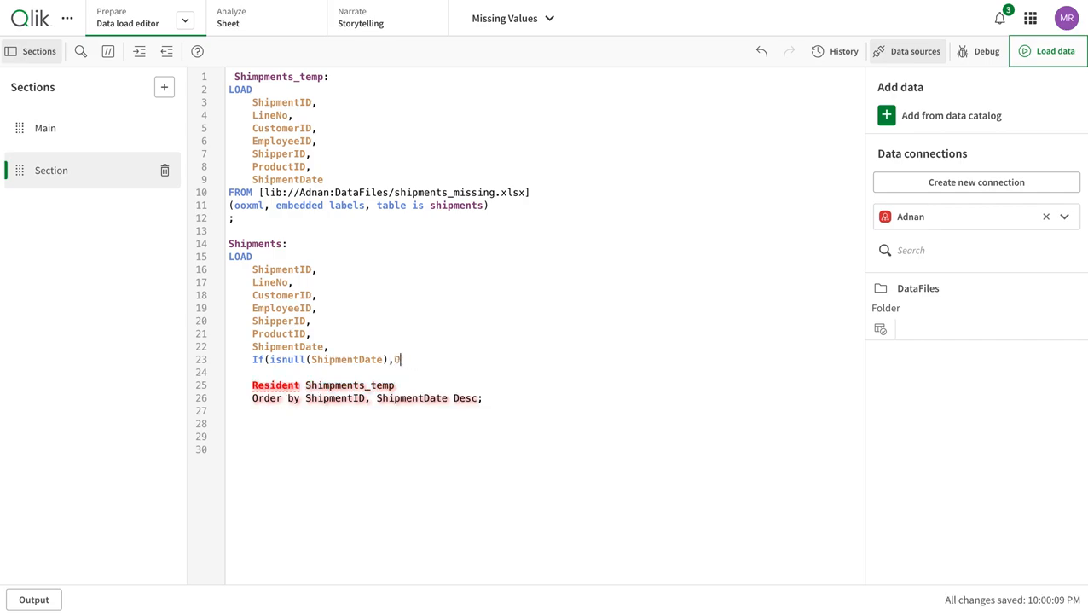
- Complete the If expression with Previous(ShipmentDate) as the value for nulls and ShipmentDate as the alternative
text(Previous()
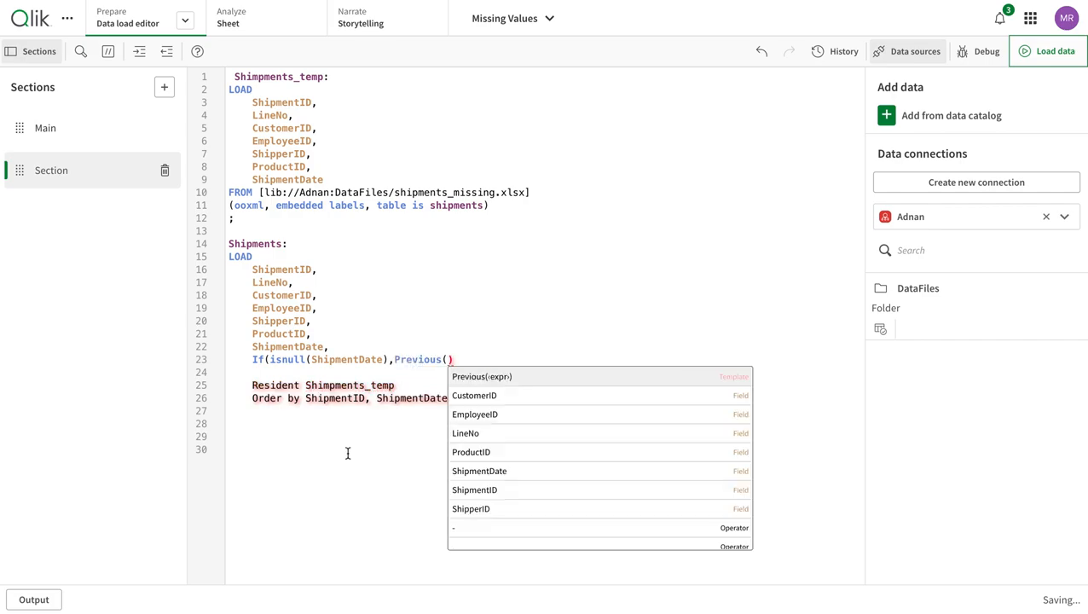
double_click(308, 346)
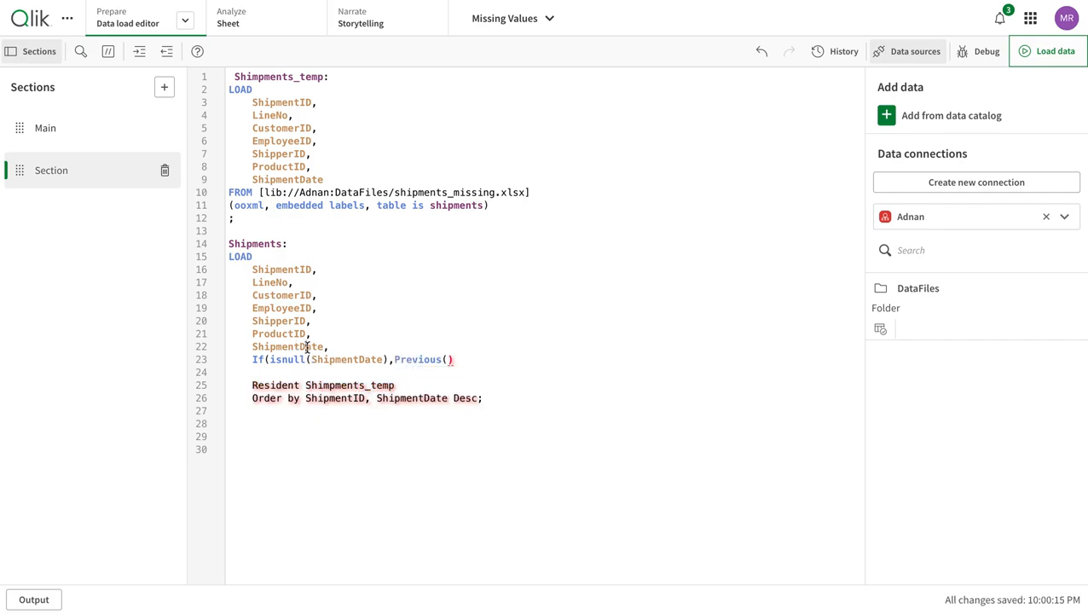
key(super+c)
key(Escape)
click(447, 359)
key(super+v)
text(),ShipmentDate))
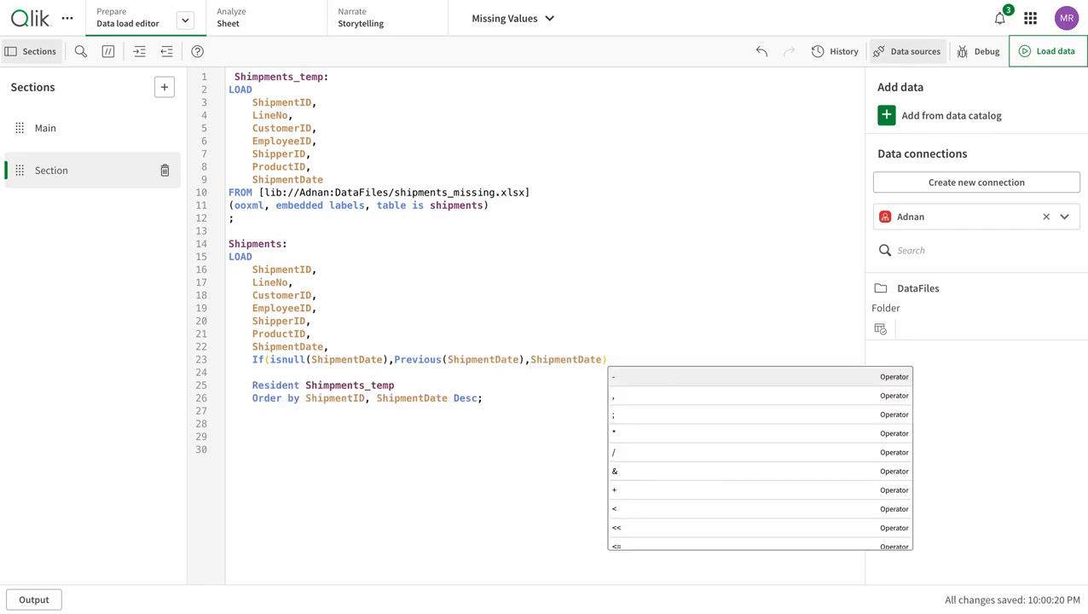
- Alias the If expression as NewShipmentDate, and start and abort a data load
text( AS)
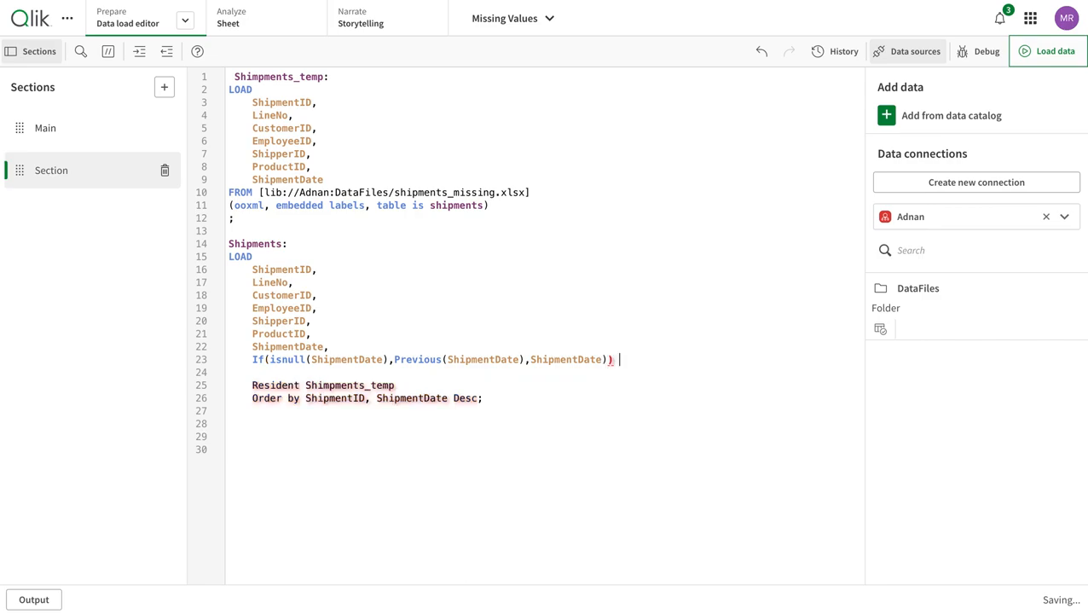
key(BackSpace)
key(BackSpace)
key(BackSpace)
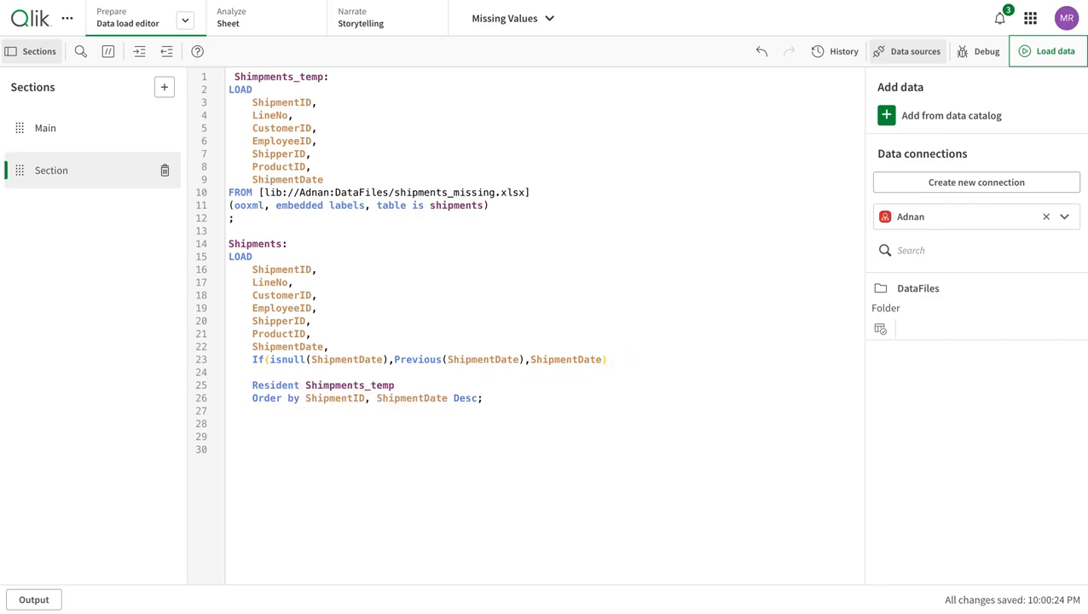
text(AS NewShipmentDate)
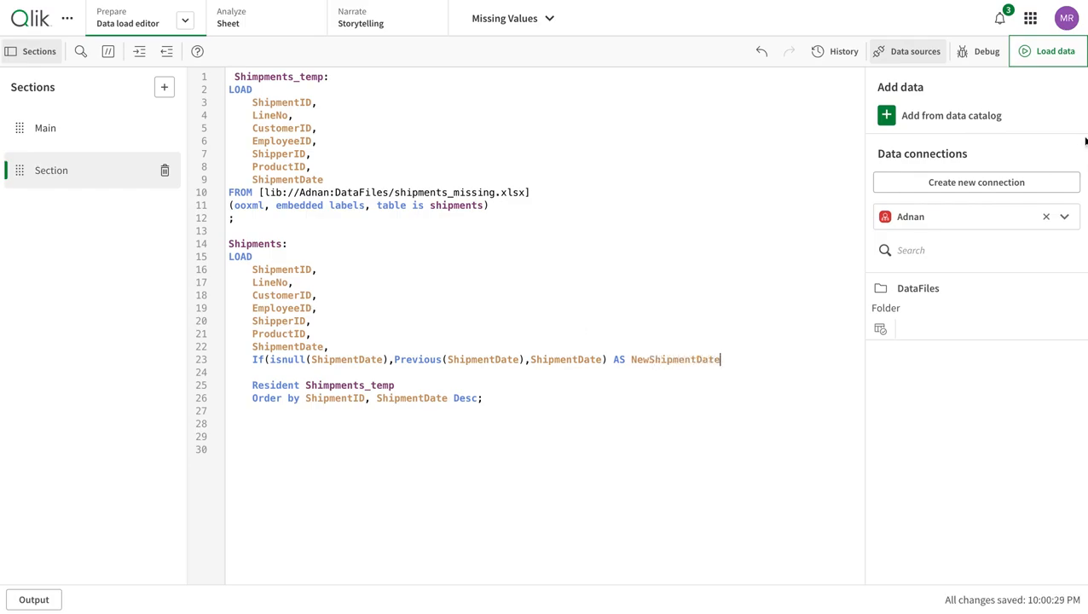
click(1051, 57)
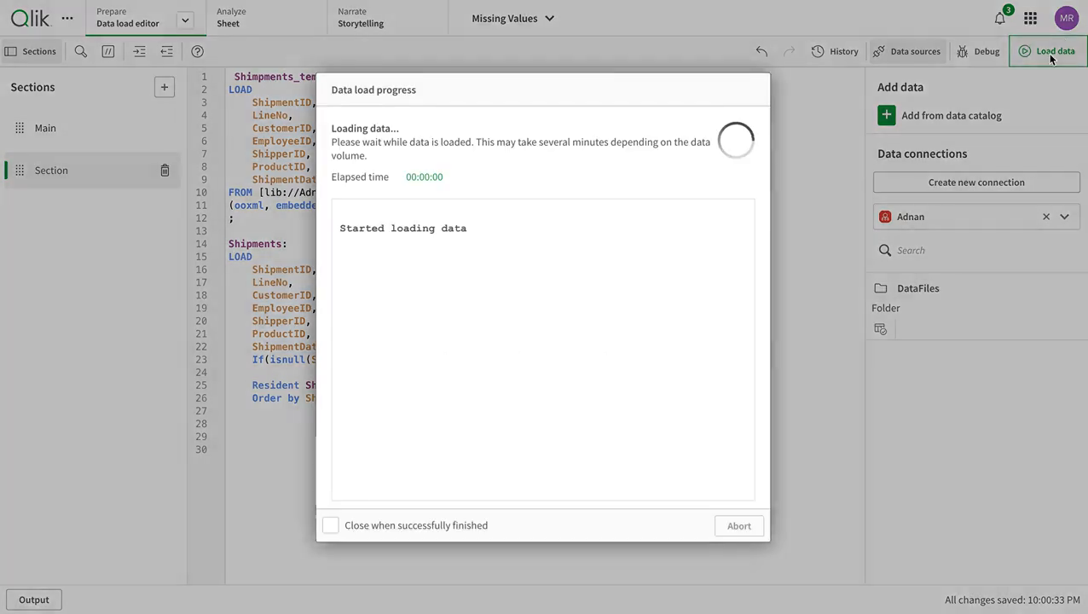
click(653, 378)
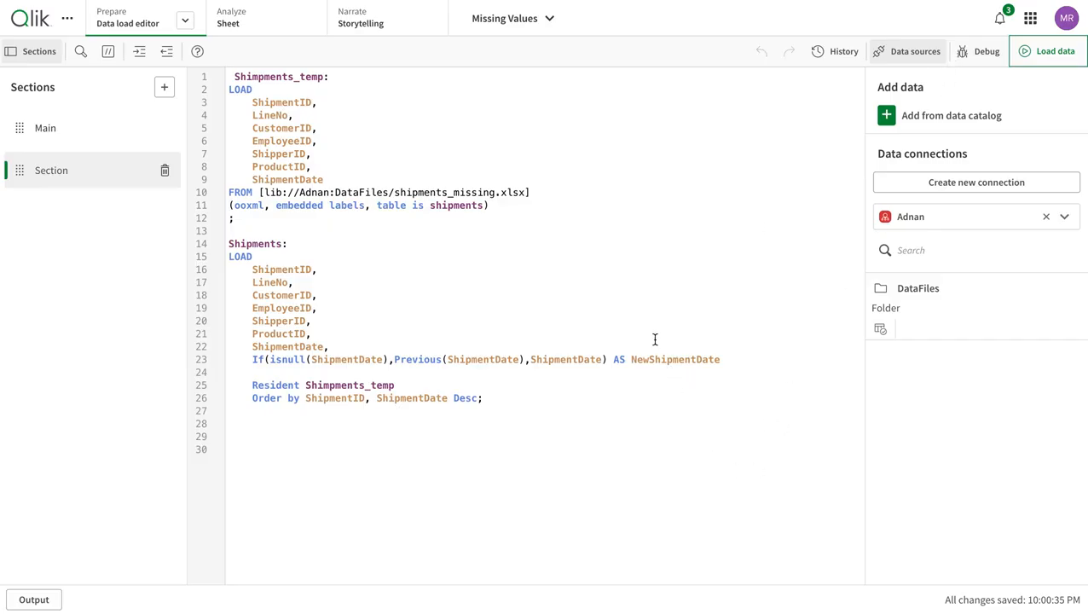
- Add a Drop Table Shimpments_temp; statement below the Order by clause of the Shipments load
key(Return)
key(Return)
text(Drop Table)
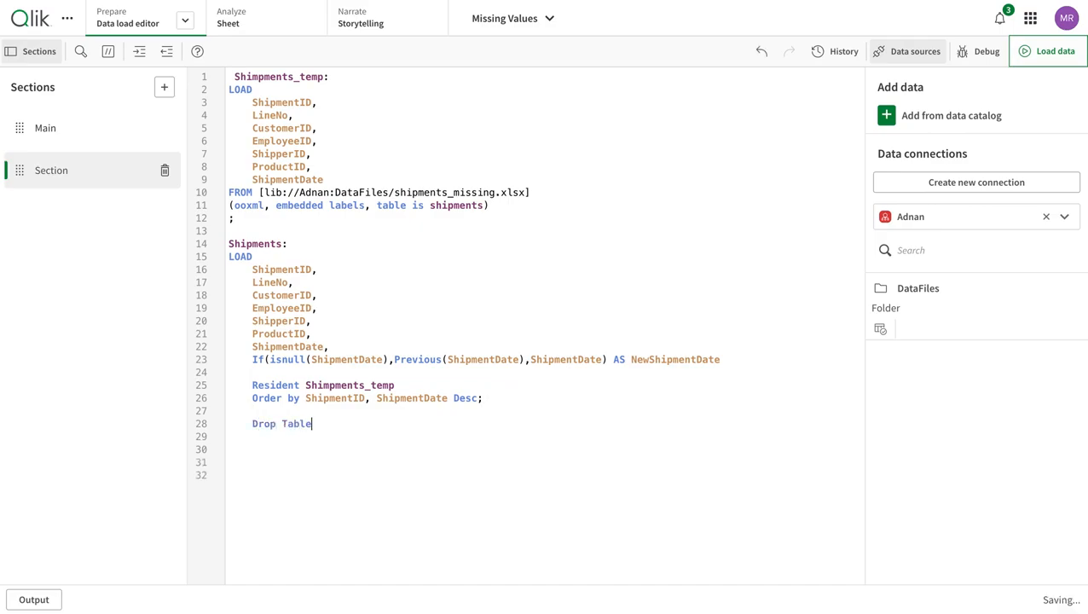
double_click(288, 71)
double_click(286, 75)
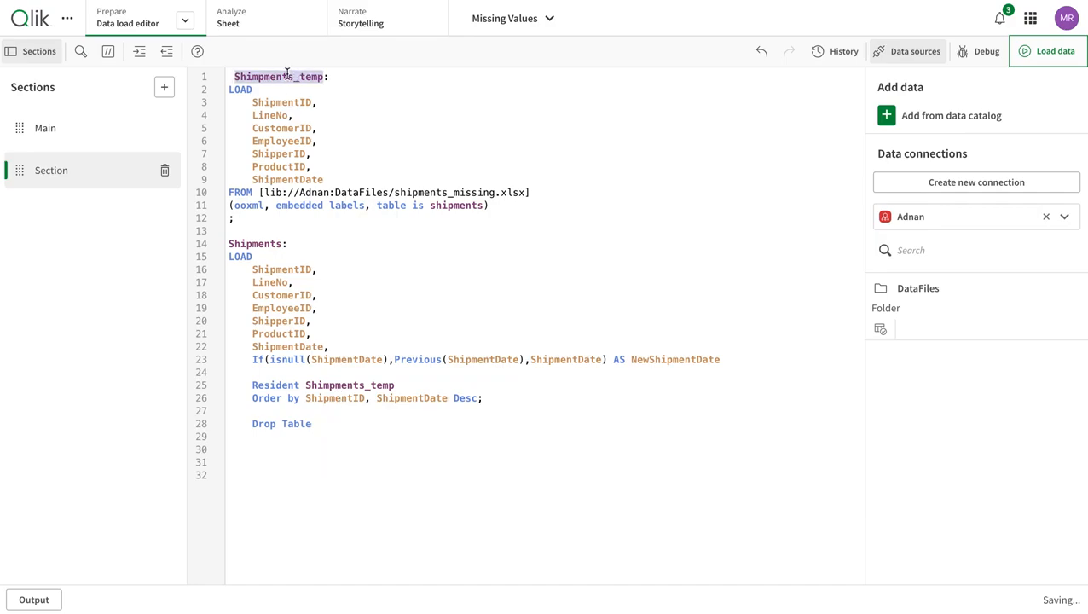
click(319, 427)
key(ctrl+v)
text(;)
- Load the data with the updated script and open the sheet showing the shipments table
click(1033, 45)
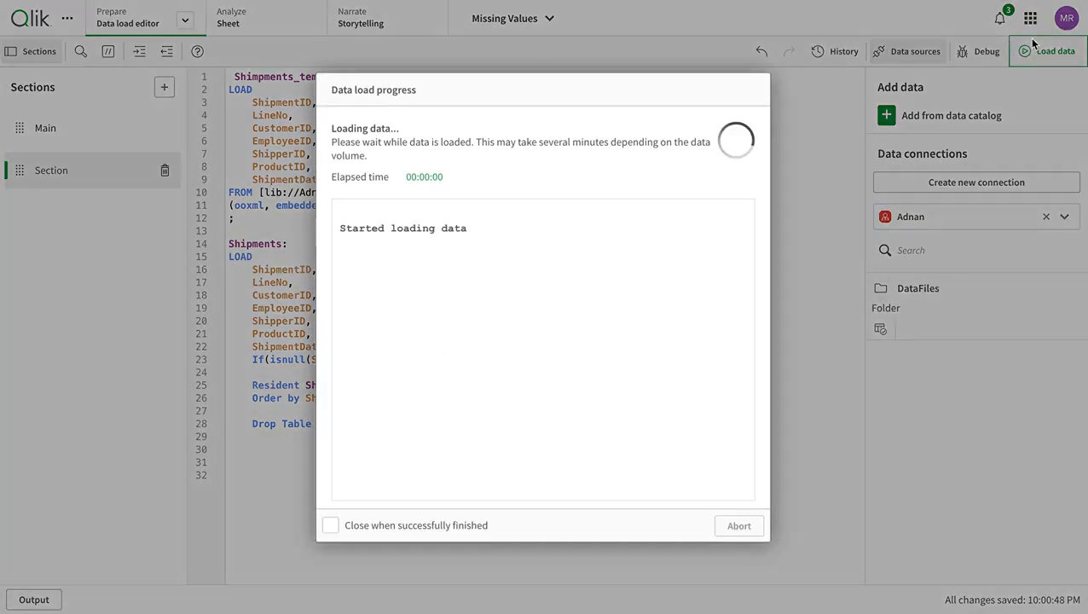
click(653, 377)
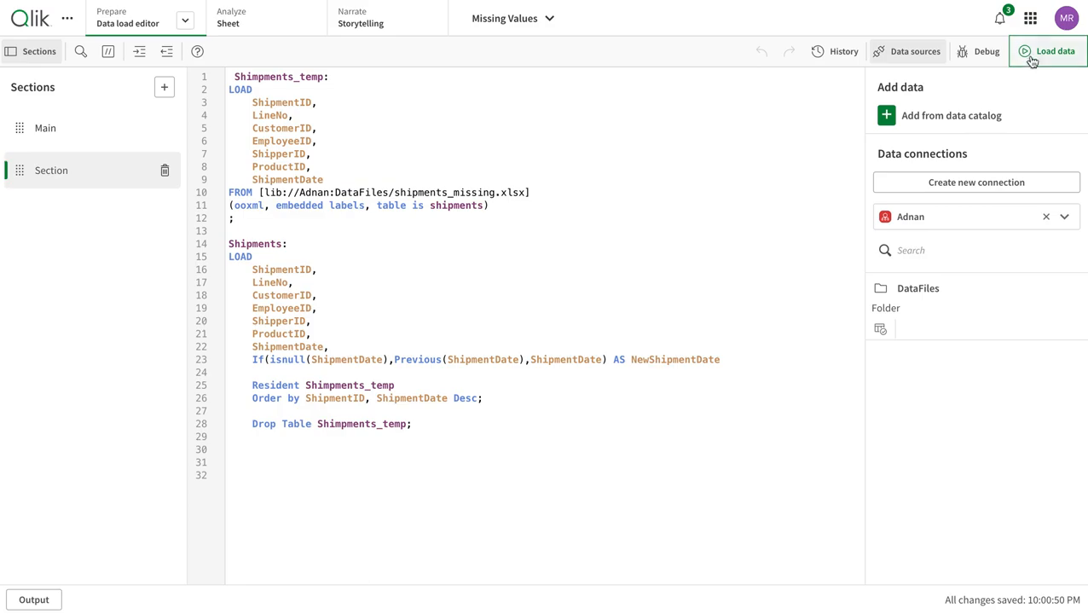
click(1035, 53)
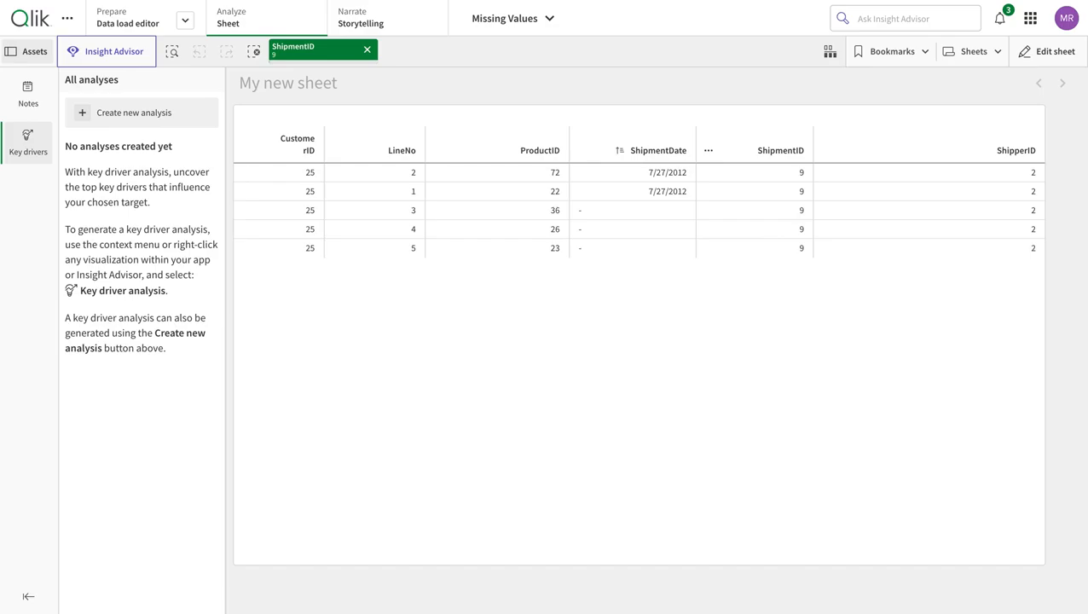
- Add the NewShipmentDate field as a column of the sheet's table, place it directly after ShipmentDate, and finish editing the sheet
click(1056, 55)
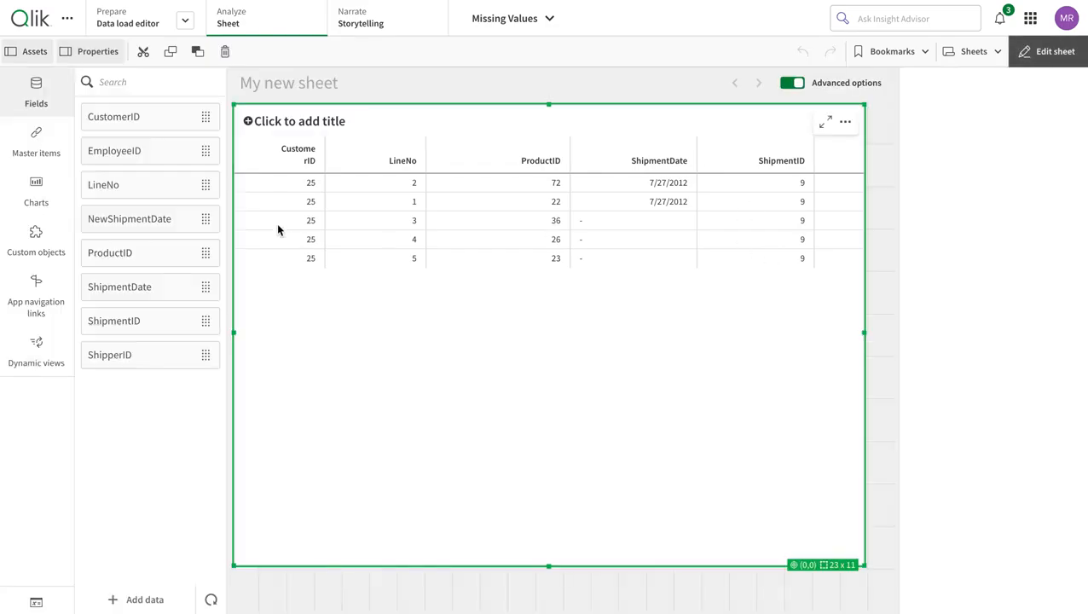
drag(155, 225, 479, 278)
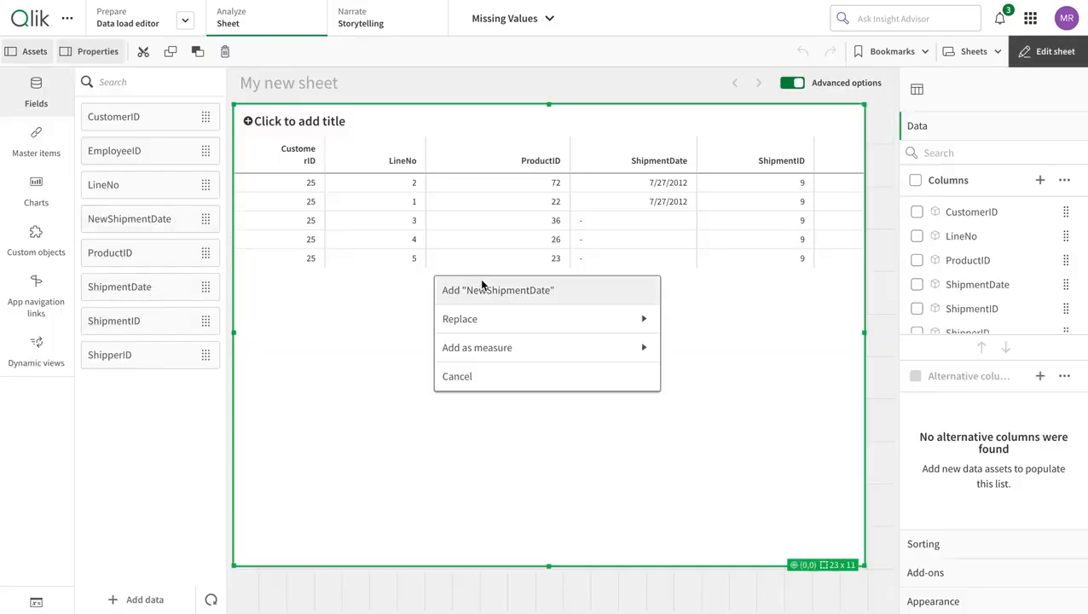
click(503, 292)
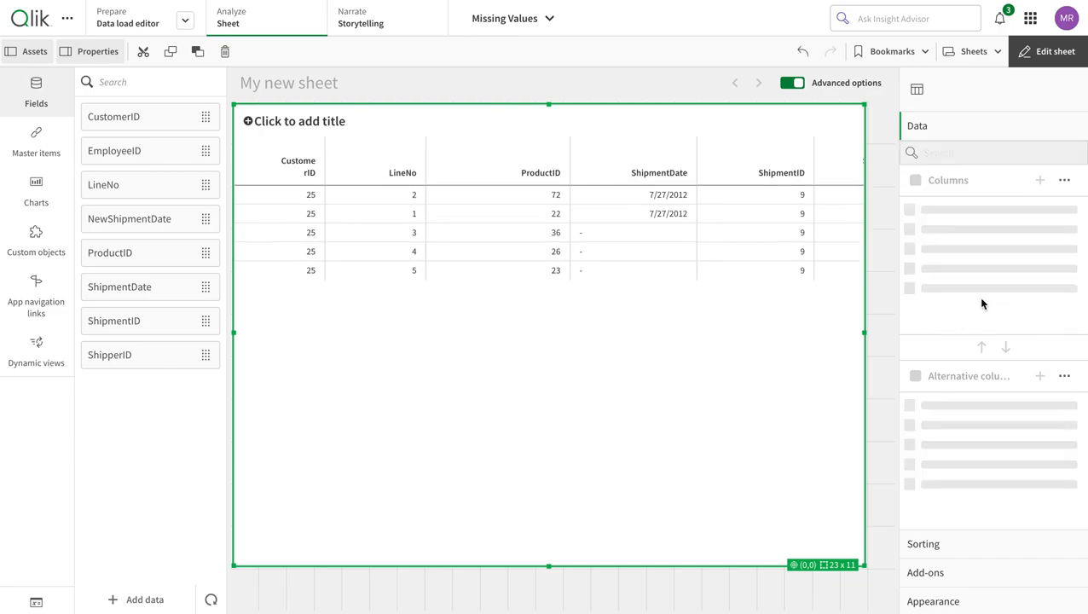
scroll(979, 307, down, 2)
drag(948, 318, 955, 271)
click(1049, 51)
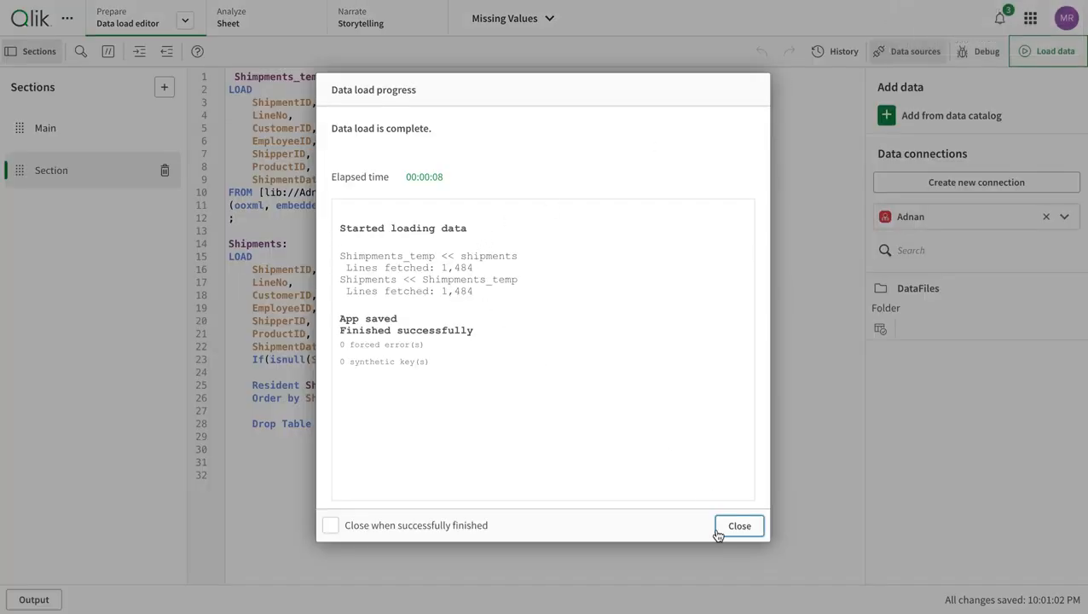
- Return to the load script and replace the Previous function in the NewShipmentDate expression with Peek
click(716, 527)
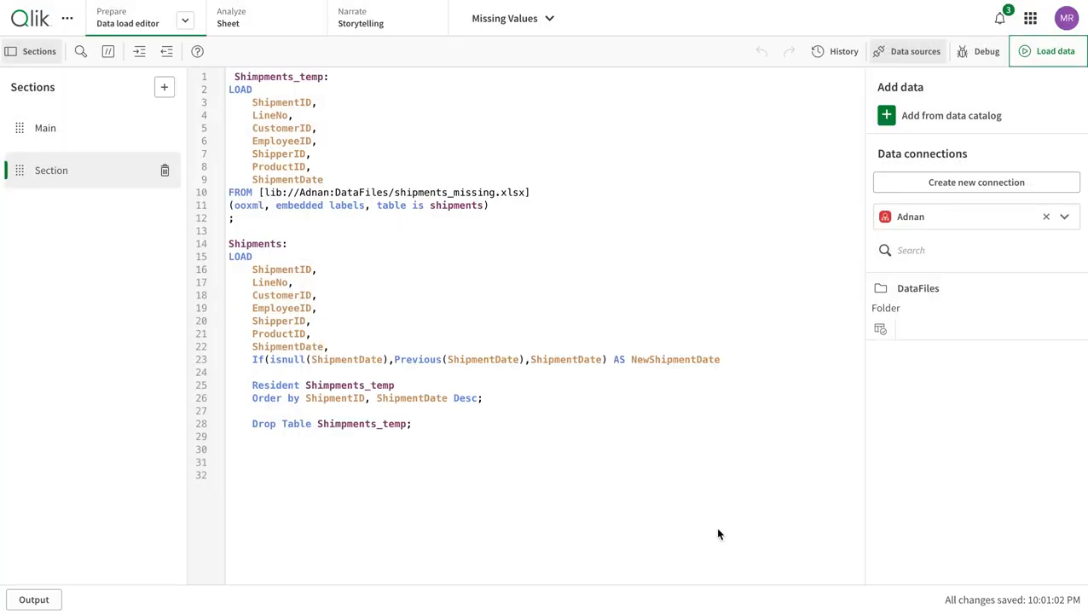
double_click(418, 361)
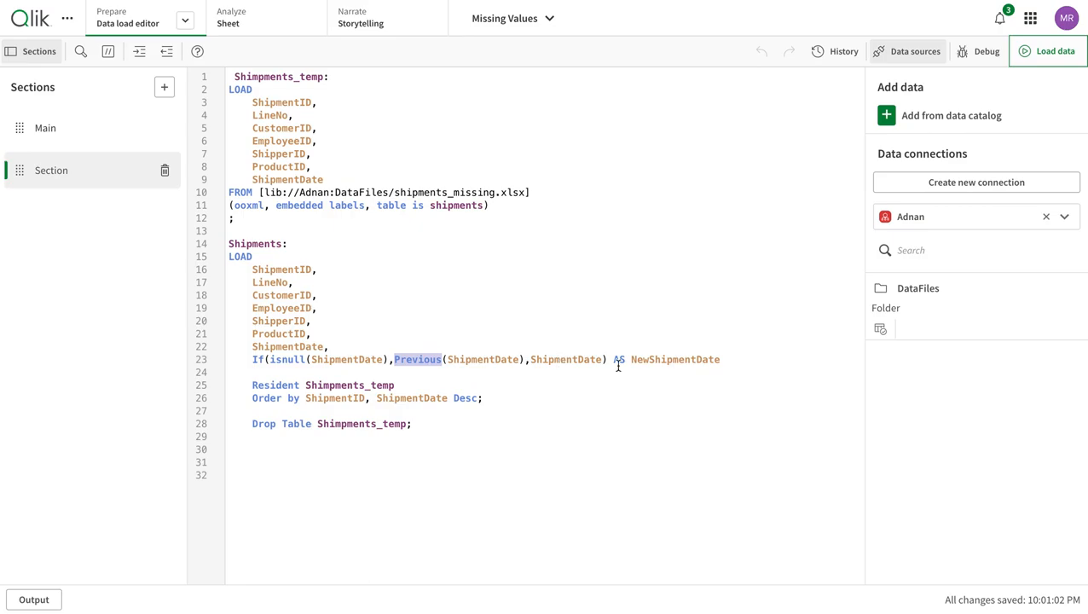
double_click(709, 361)
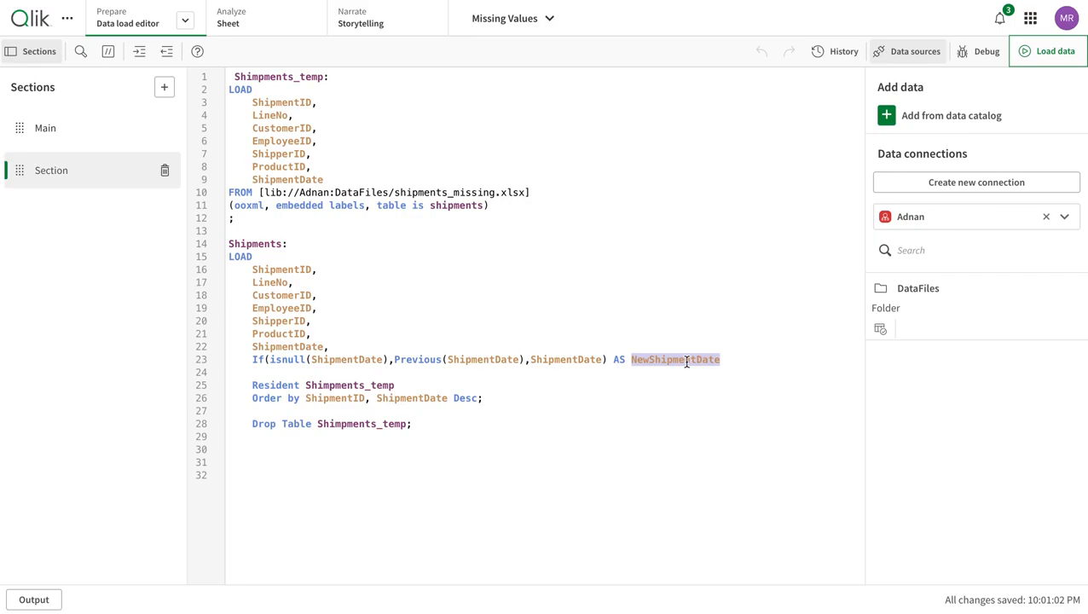
click(421, 359)
double_click(421, 359)
text(Peek)
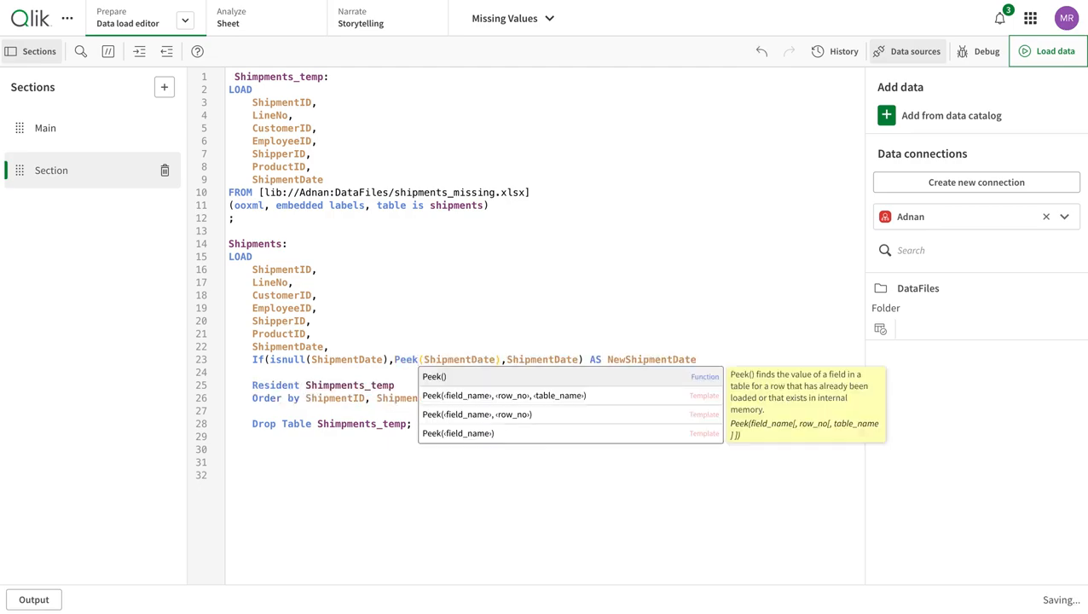
- Change the Peek function's argument to NewShipmentDate and reload the data
double_click(622, 359)
key(ctrl+c)
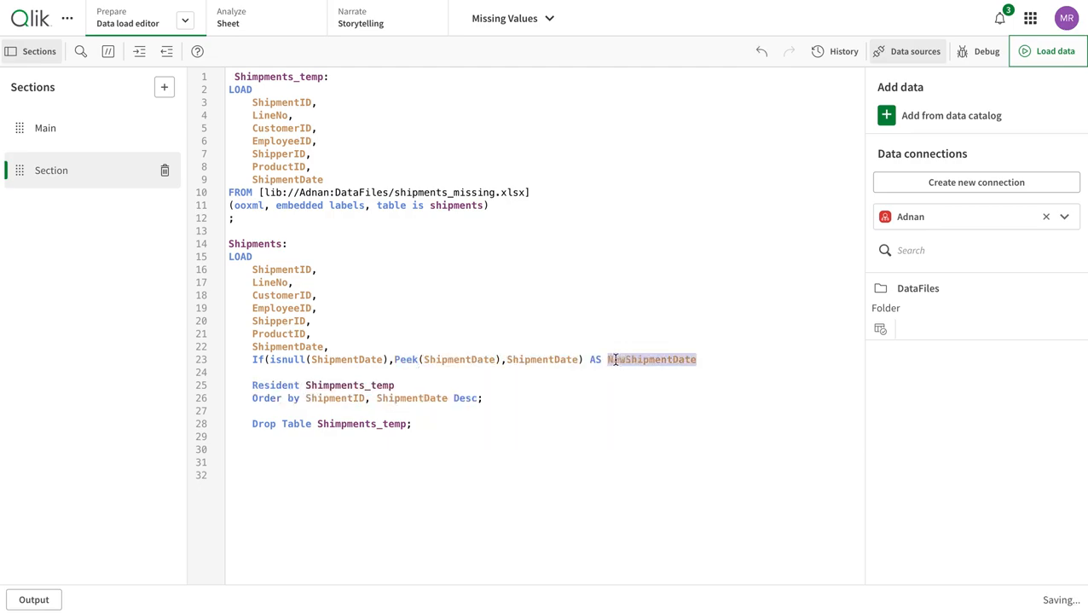
double_click(459, 362)
key(ctrl+v)
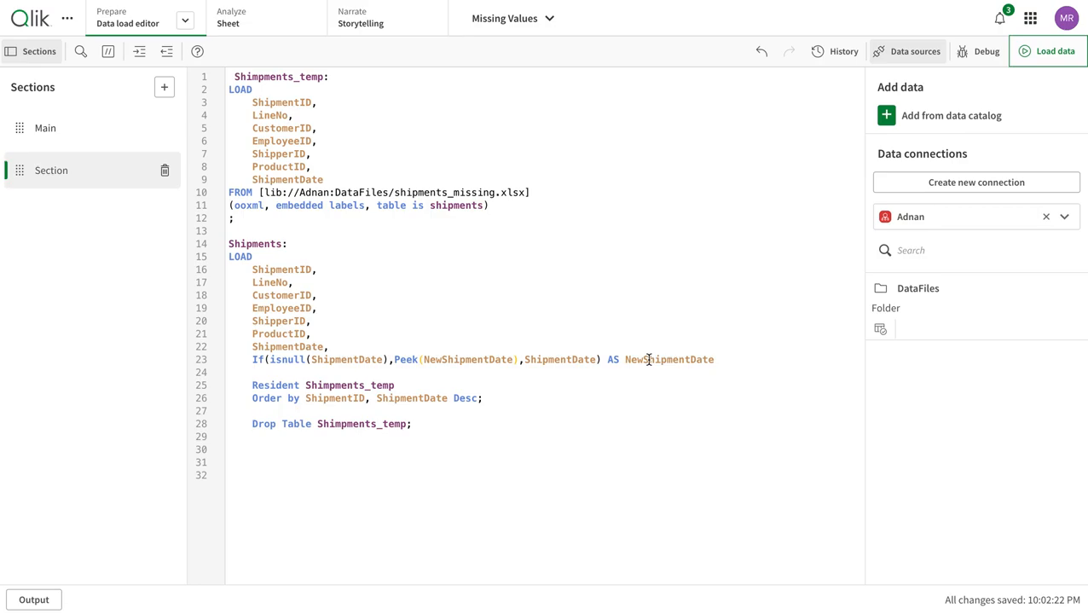
click(1040, 53)
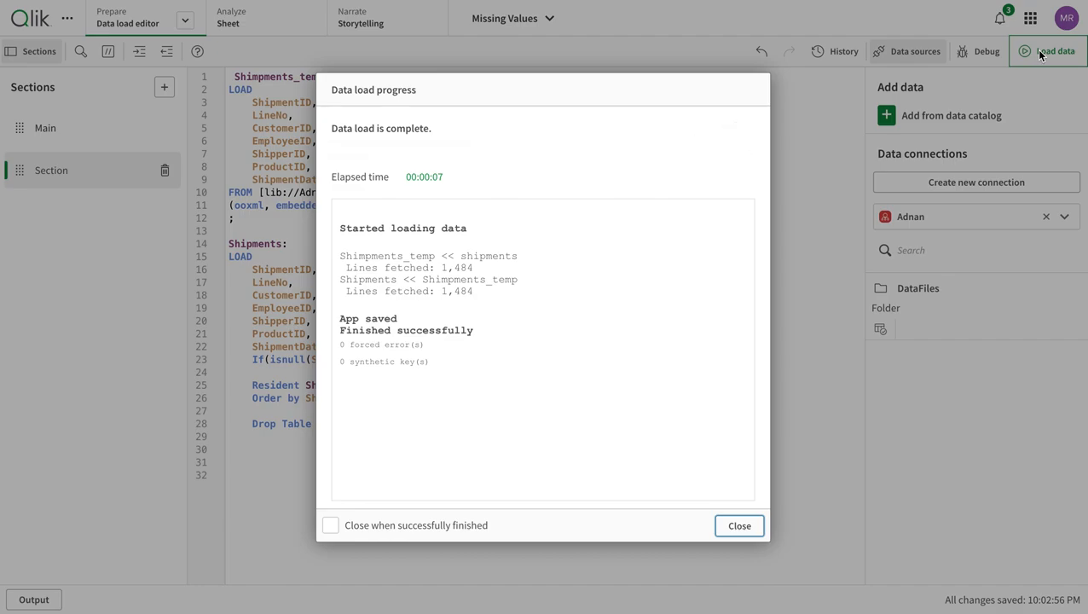
click(756, 530)
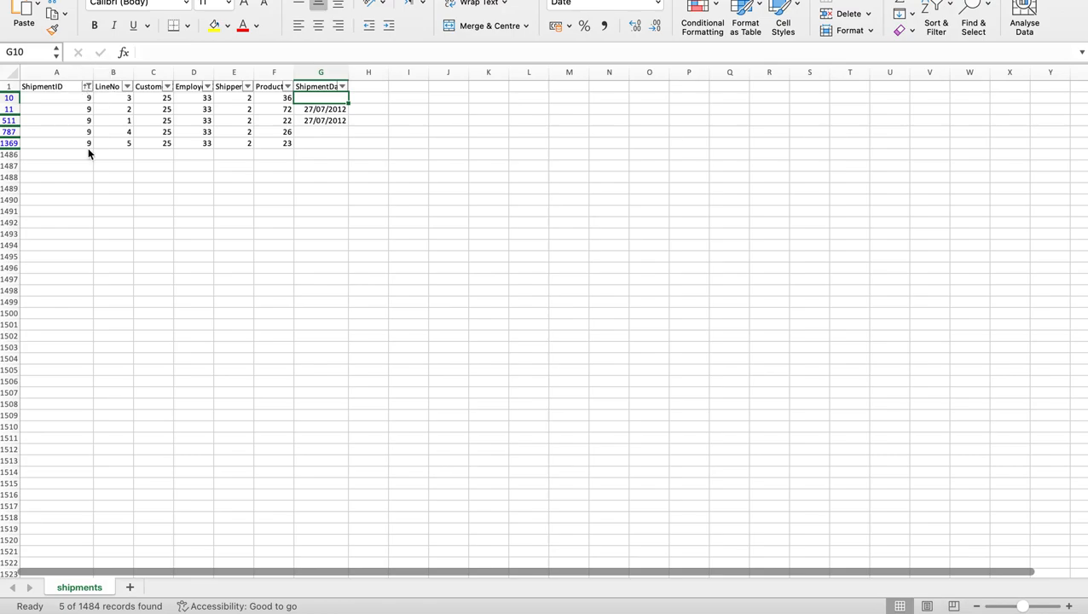
- Filter the Excel shipments sheet to ShipmentID 4 to examine its ShipmentDate cells, and return to the Qlik sheet
click(87, 87)
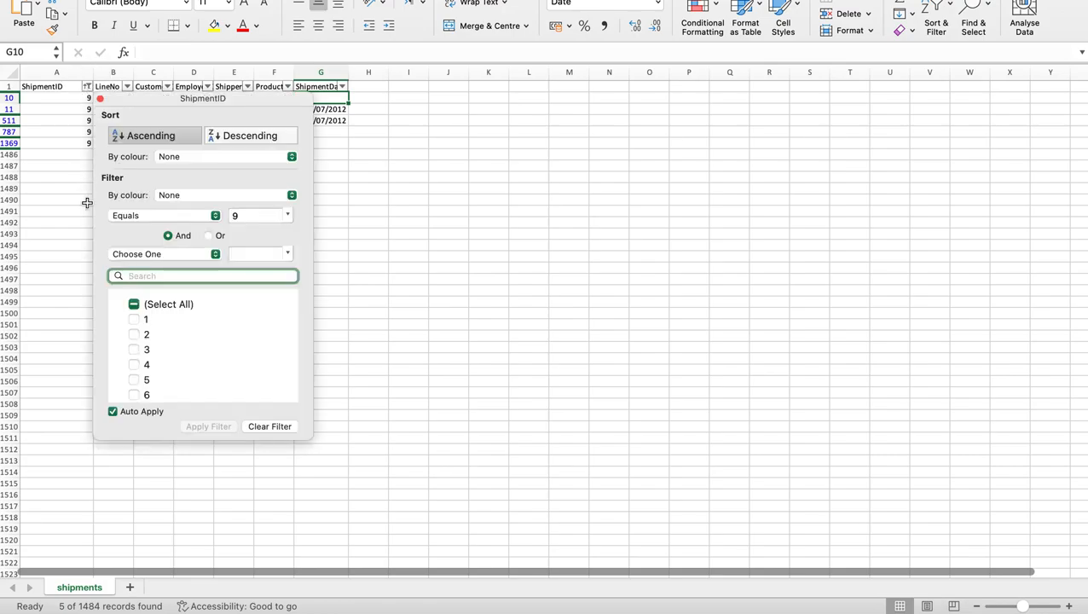
click(135, 306)
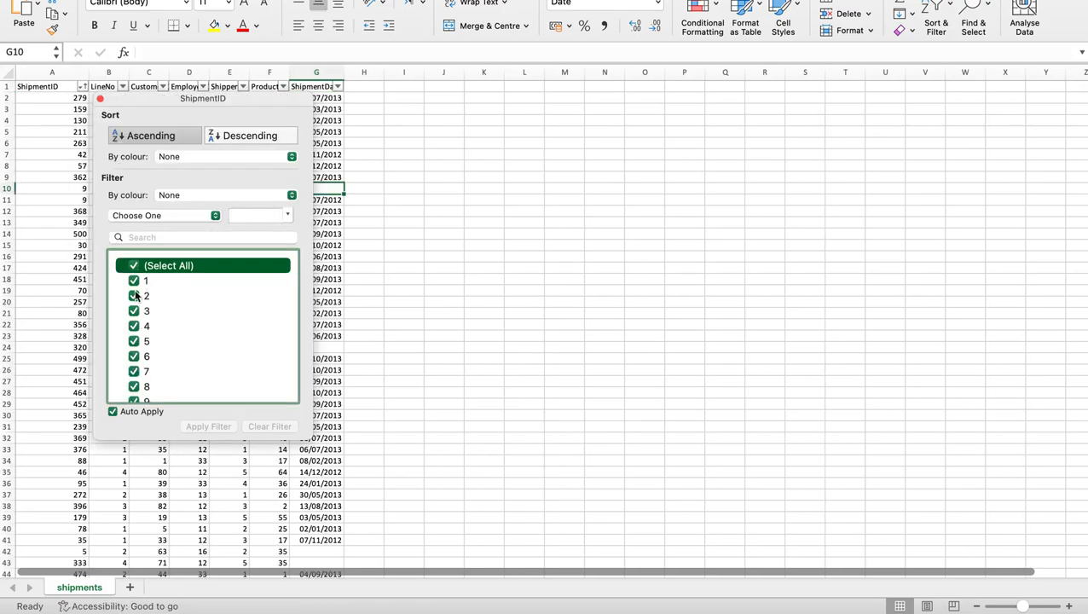
click(134, 266)
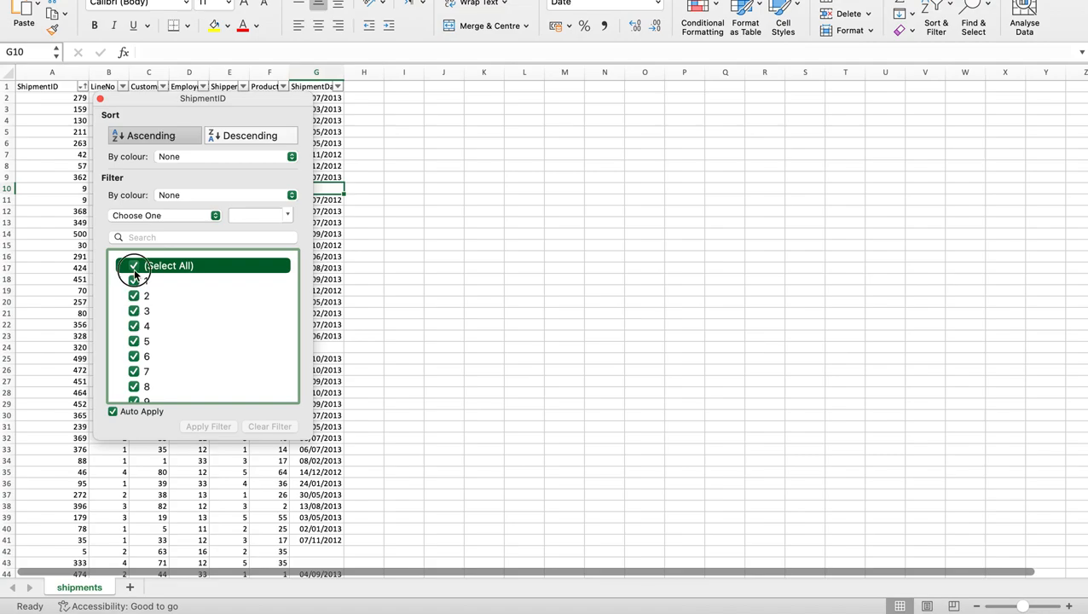
click(134, 330)
click(369, 304)
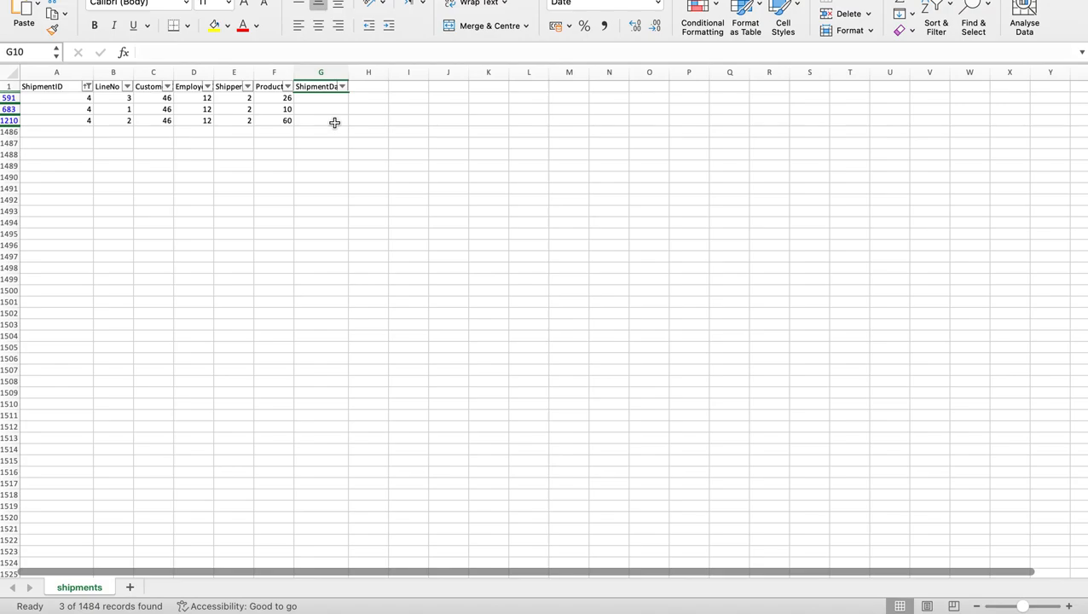
key(ctrl+Right)
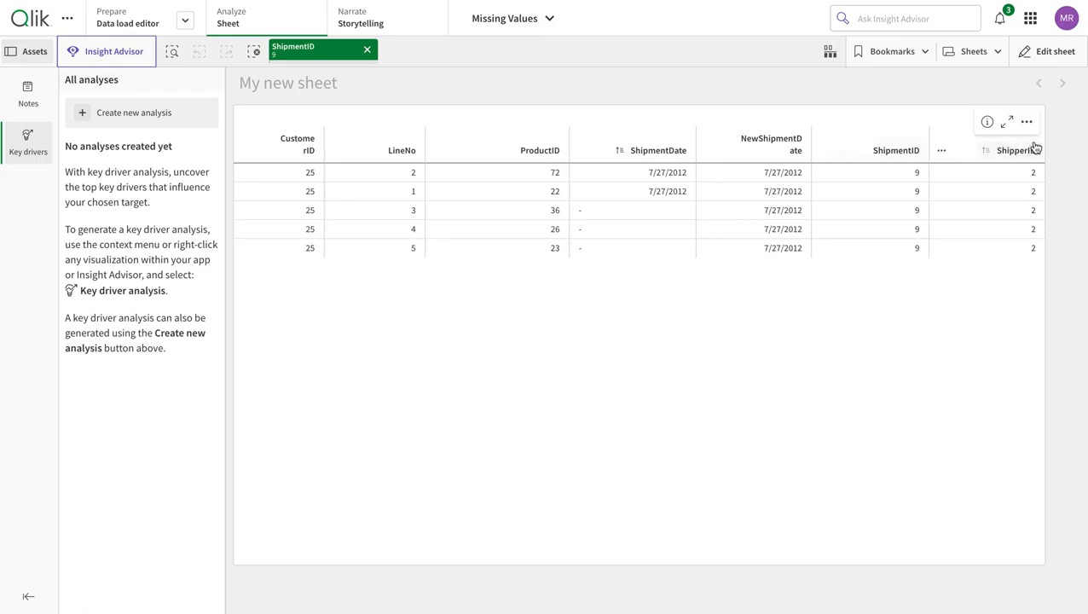
- Search the ShipmentID column's filter for 4, select that value and confirm the selection
click(824, 151)
click(875, 176)
text(4)
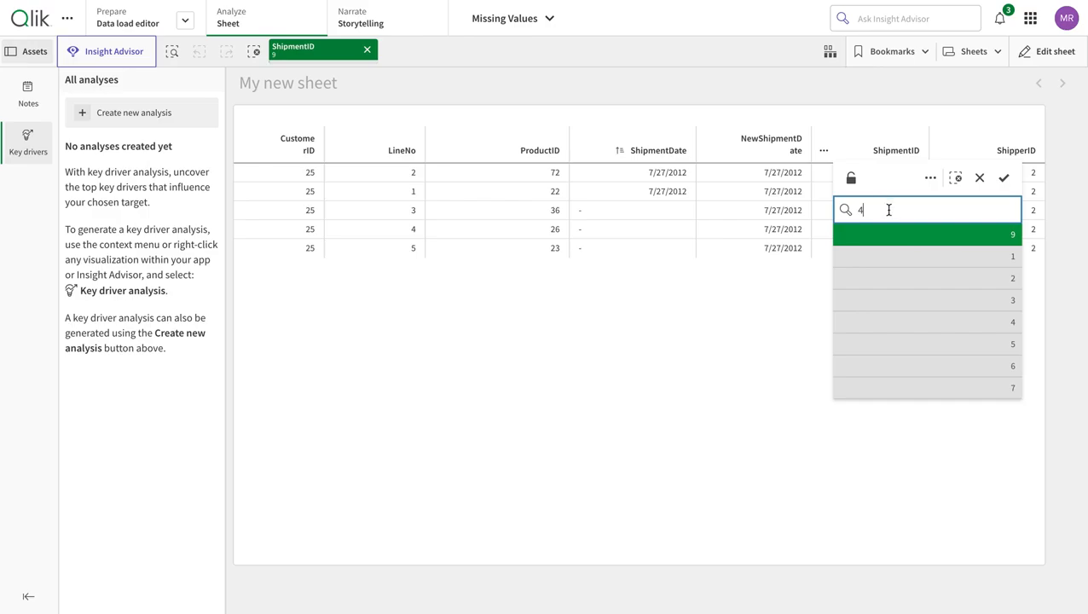
click(999, 238)
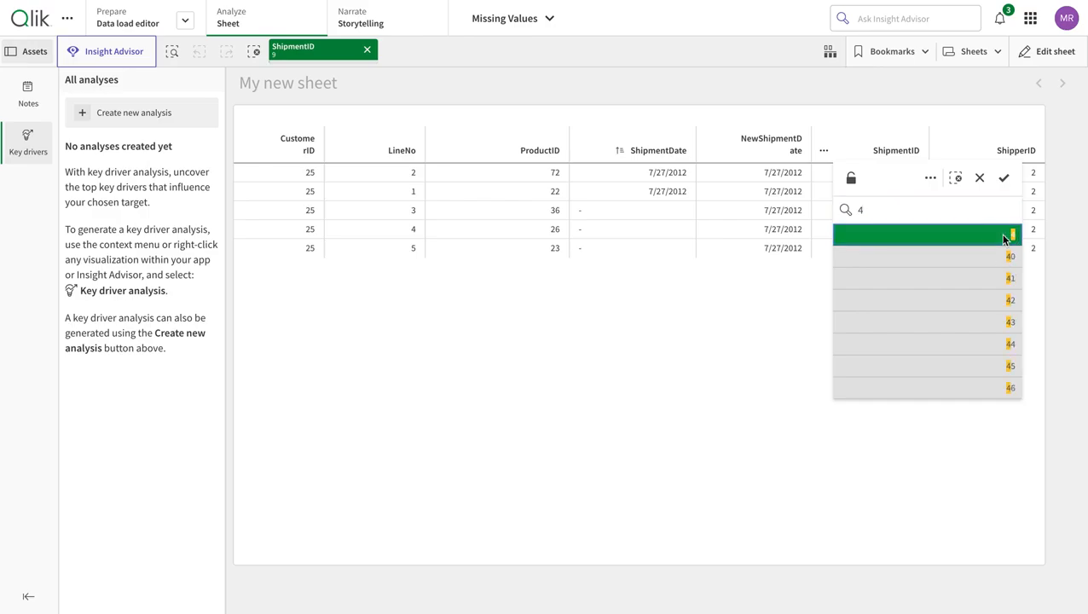
click(1004, 178)
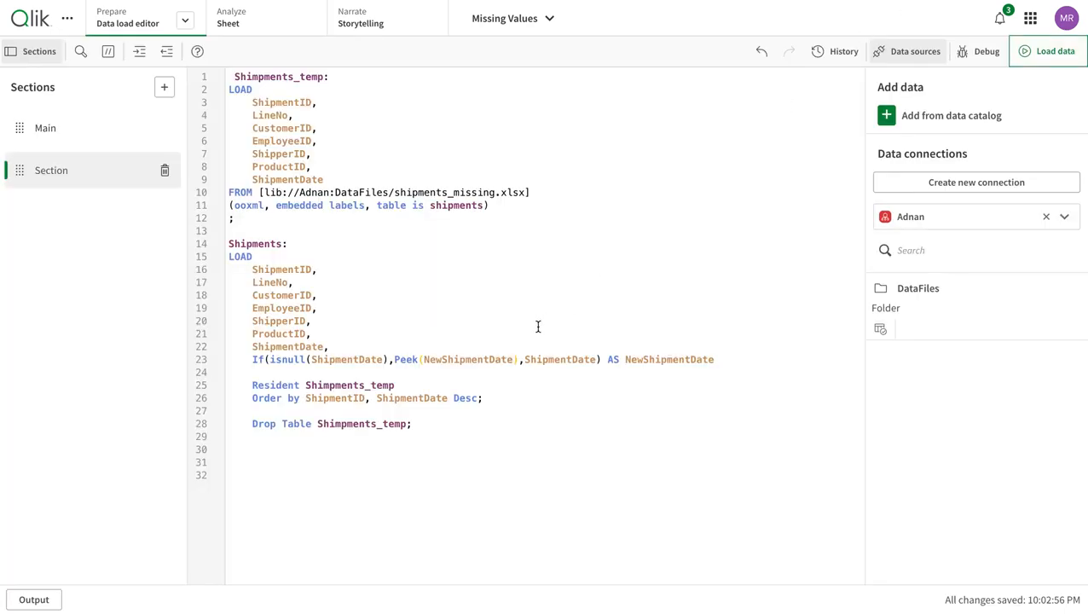
- Start an outer if( on a new line above the NewShipmentDate expression, with ShipmentID as its first operand
click(268, 359)
click(340, 349)
key(Return)
text(if()
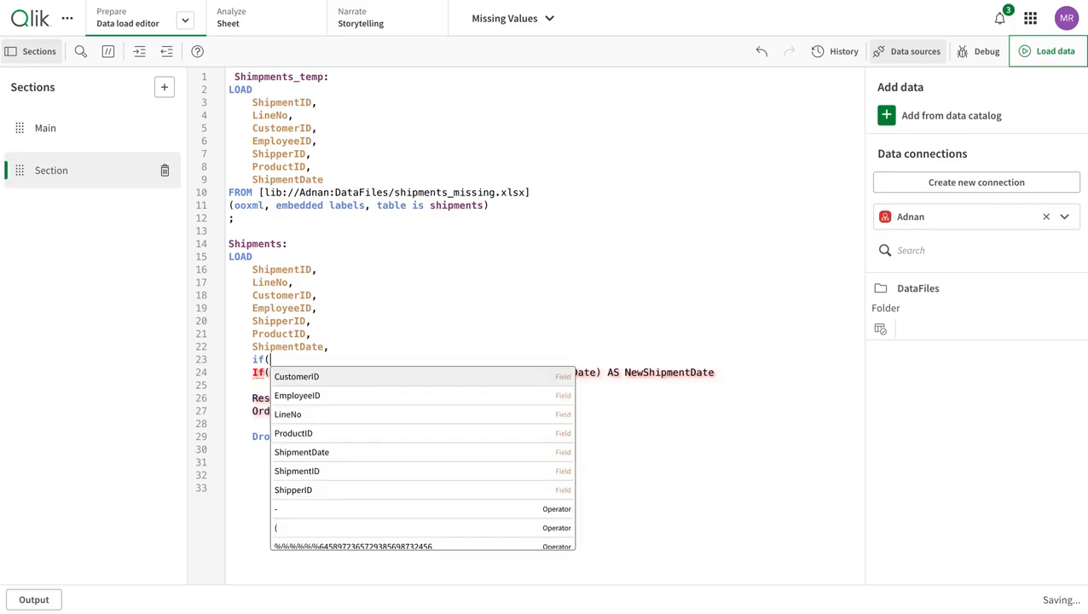
double_click(287, 270)
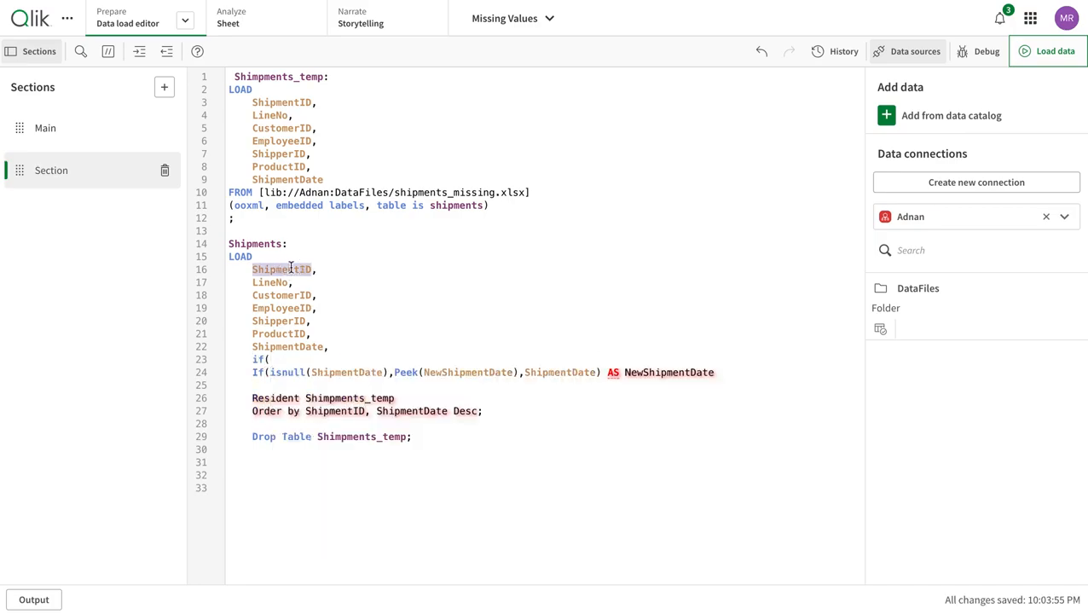
key(ctrl+c)
click(282, 360)
key(ctrl+v)
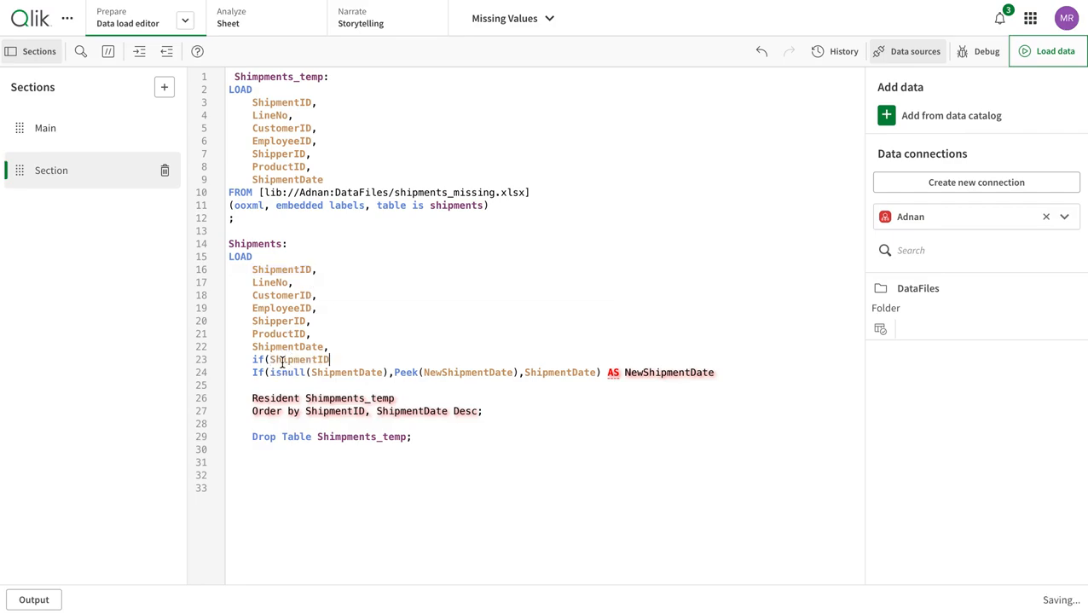
- Complete the outer if condition by comparing ShipmentID with Previous(ShipmentID), and end it with a comma
text(= Pre)
key(Return)
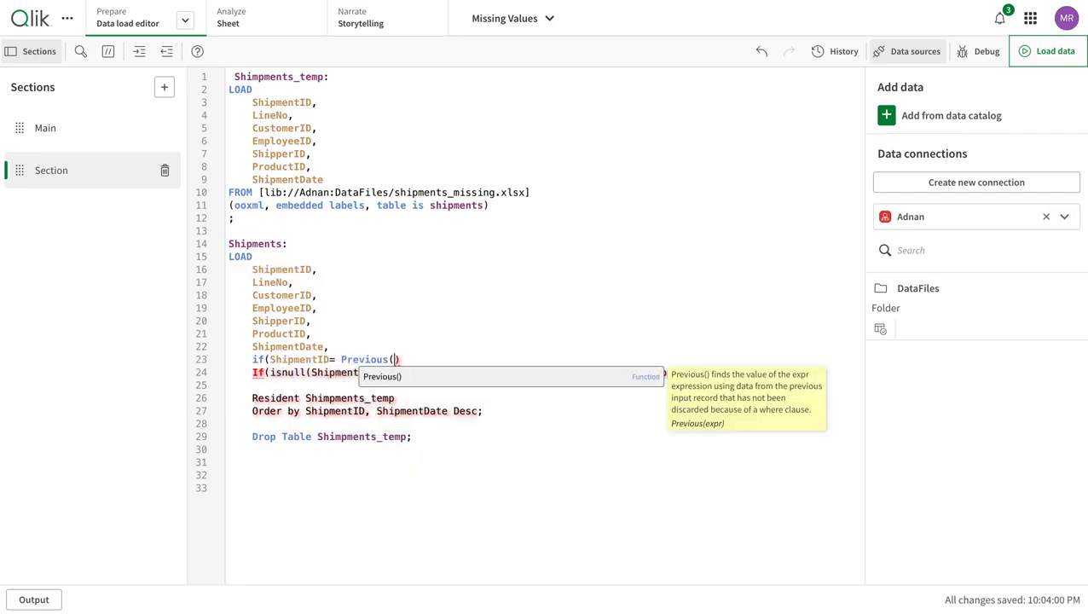
double_click(286, 360)
key(ctrl+c)
key(ctrl+v)
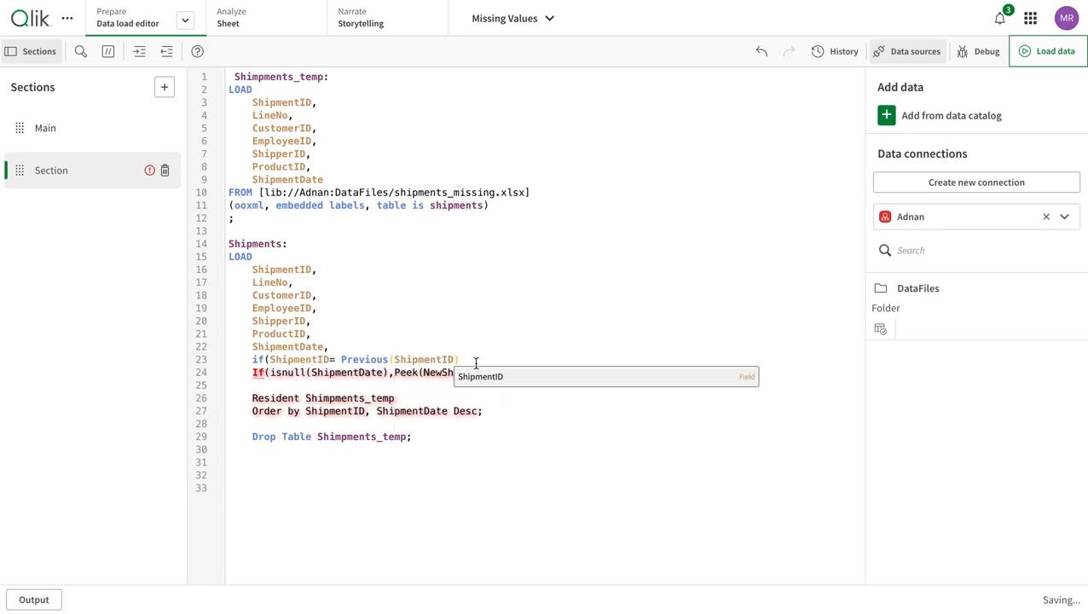
click(476, 360)
text(,)
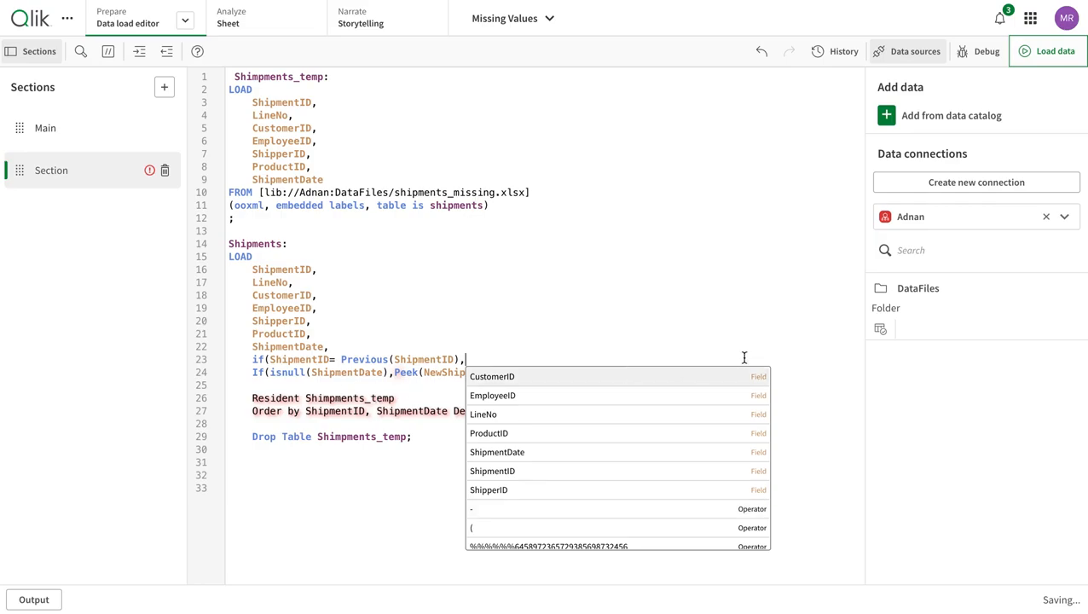
- Add a comma after the inner If expression and move AS NewShipmentDate onto its own line
click(737, 339)
click(602, 373)
text(.)
key(BackSpace)
text(,)
key(Return)
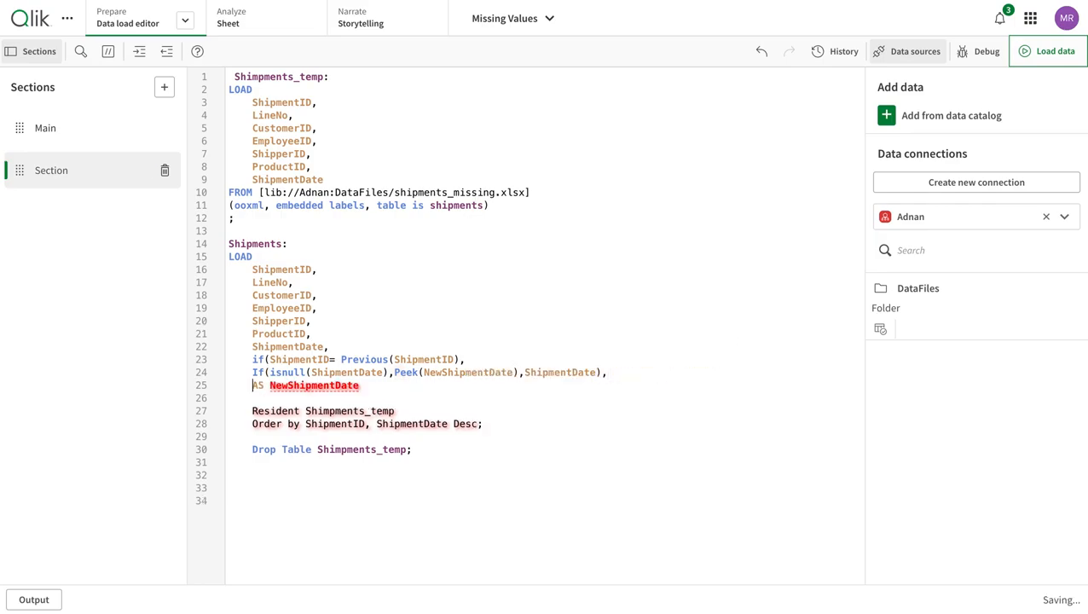
- Insert ShipmentDate as the outer if's else value, close the parenthesis, and reload the data
double_click(580, 373)
key(ctrl+c)
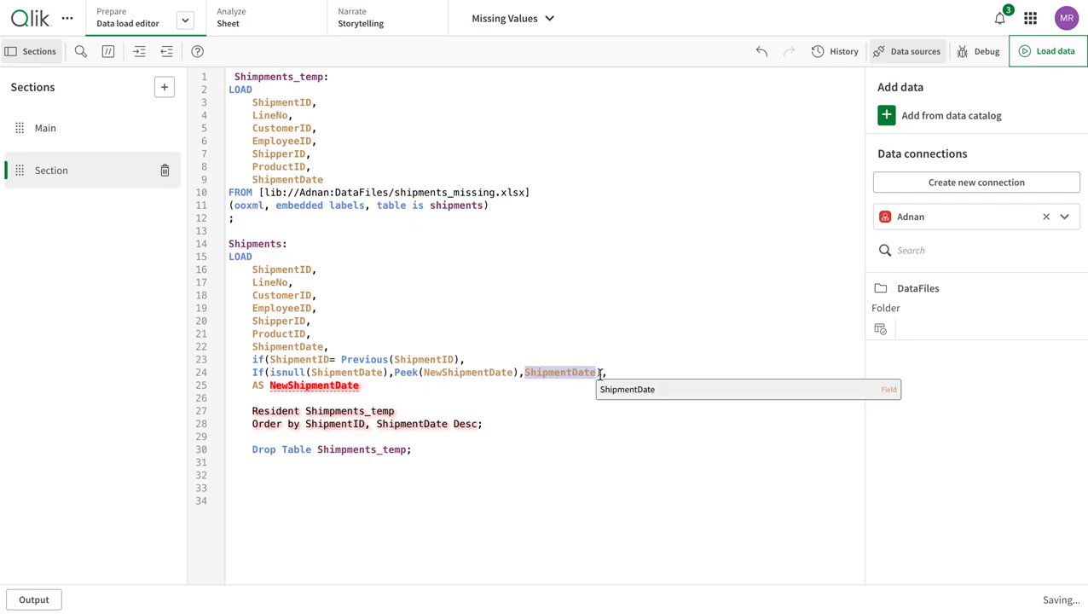
click(606, 372)
key(ctrl+v)
text())
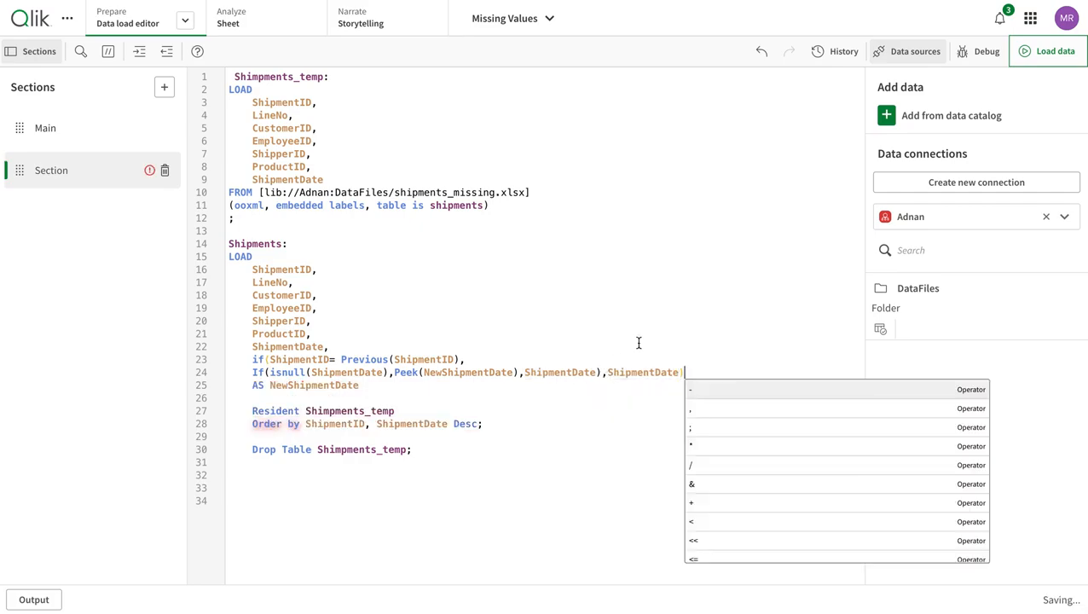
click(1042, 51)
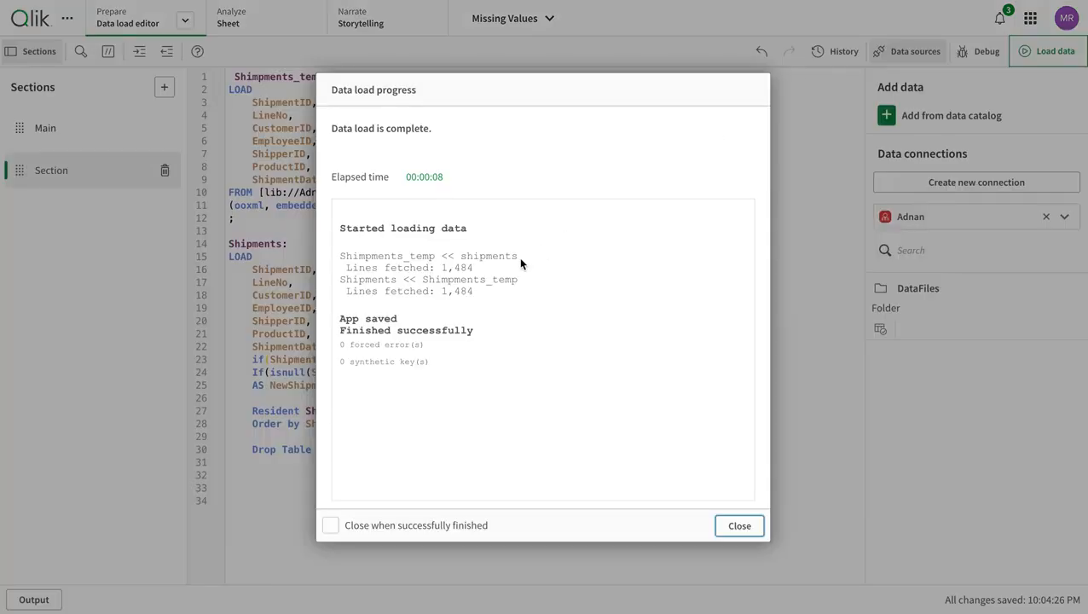
click(730, 527)
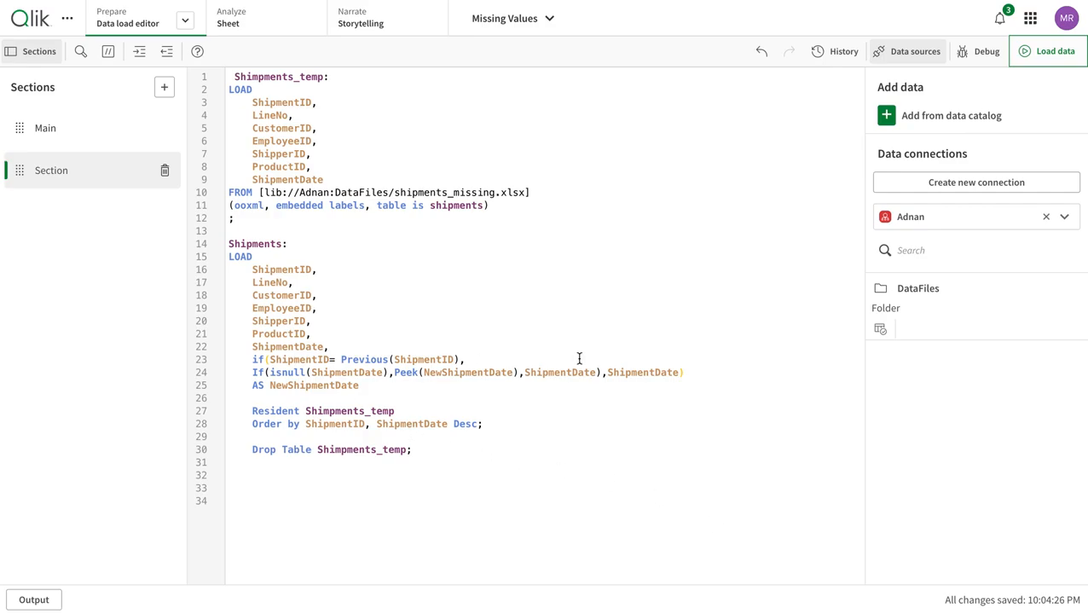
- Replace the outer if's else value with the text 'Unknown'
double_click(642, 373)
text('Unk)
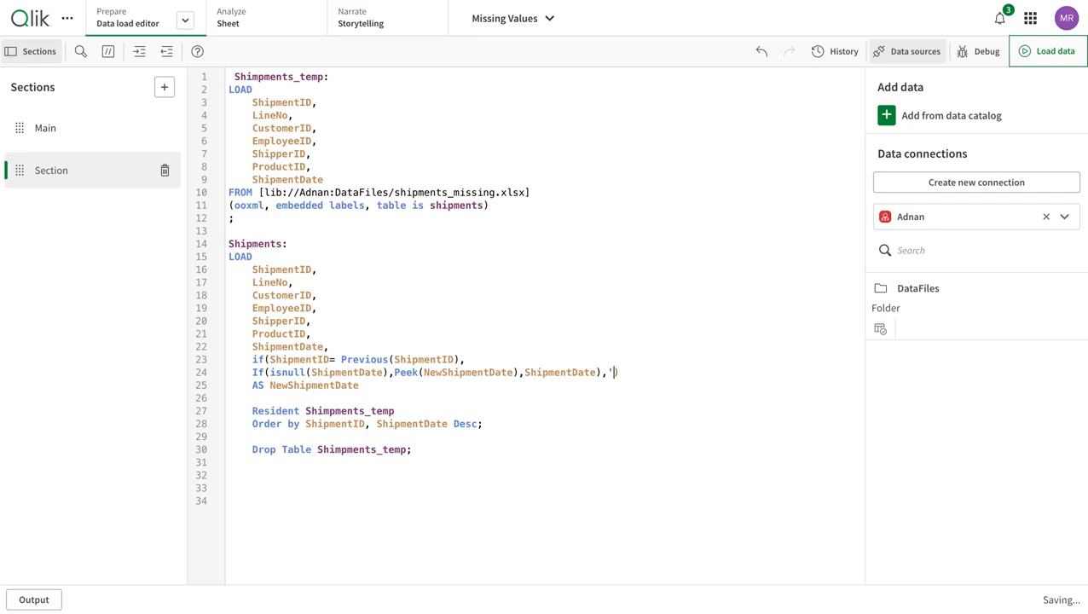
text(now)
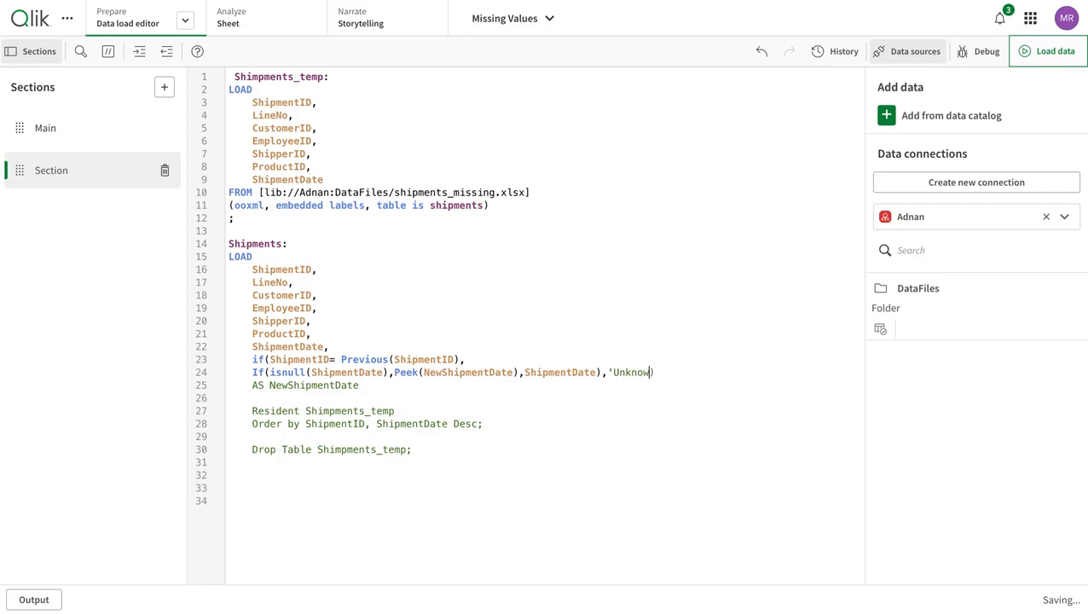
text(n')
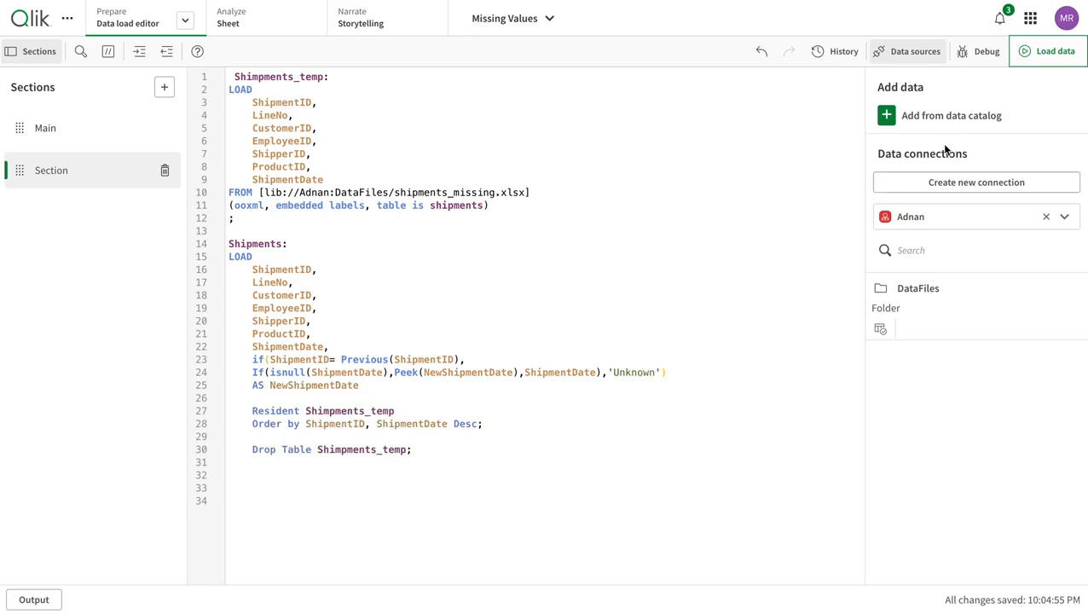
- Refresh the load script to the latest version, reload the data and close the load progress dialog
click(1022, 66)
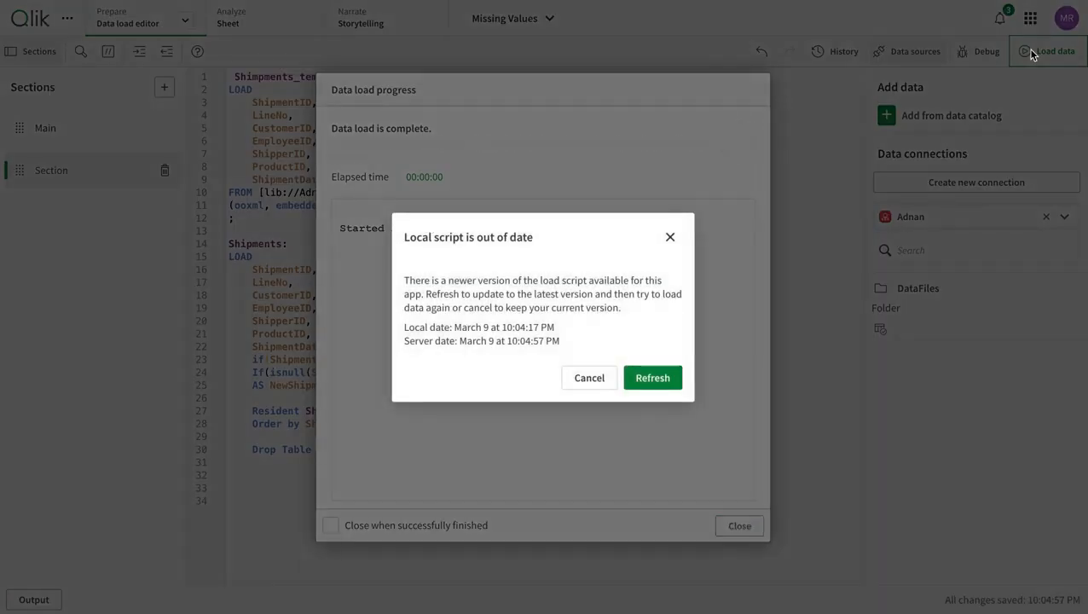
click(673, 377)
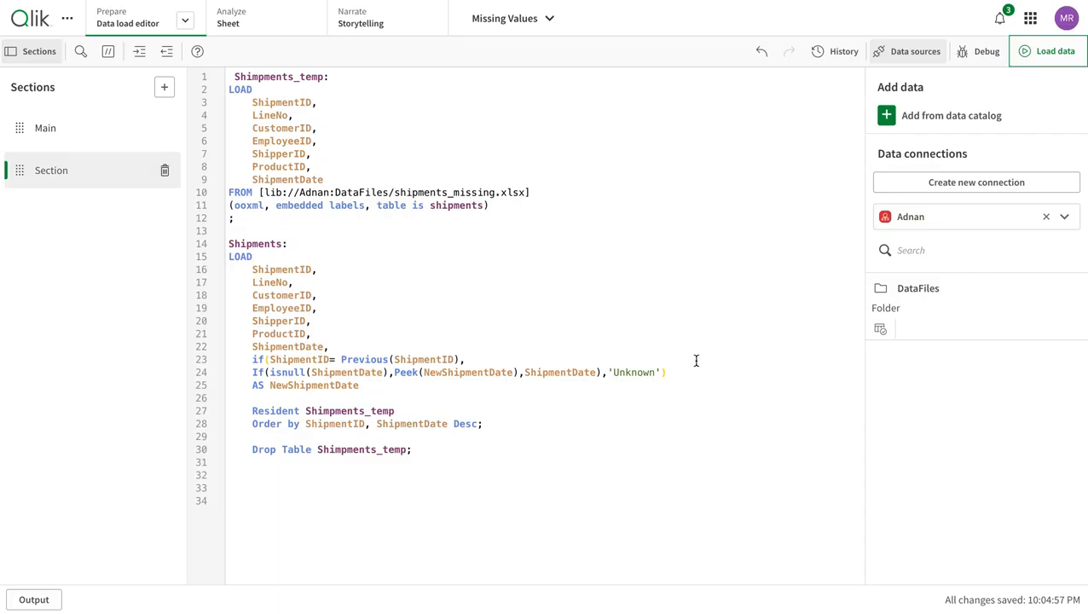
click(1058, 52)
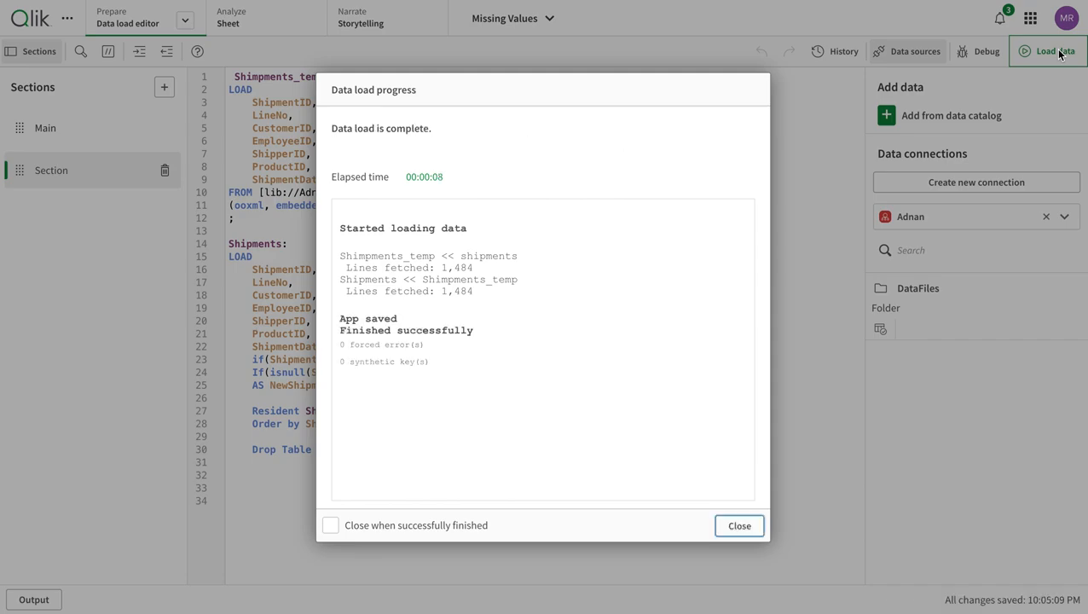
click(738, 525)
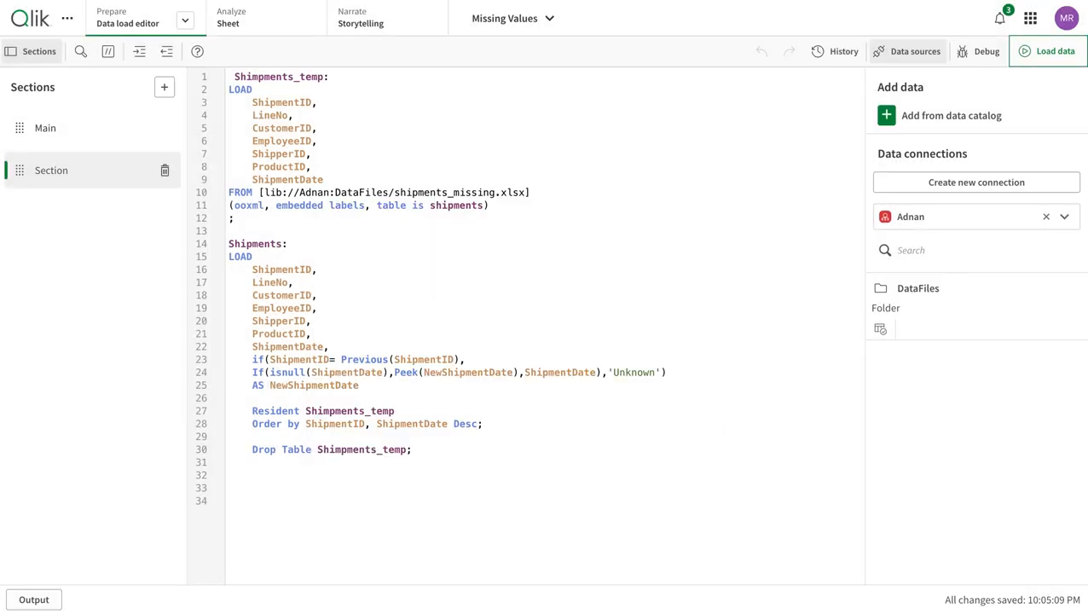